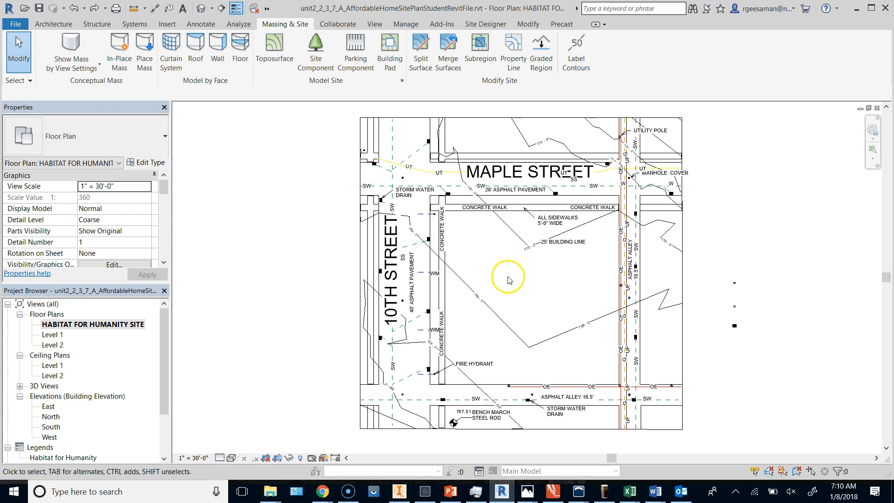
scroll(643, 146, up, 3)
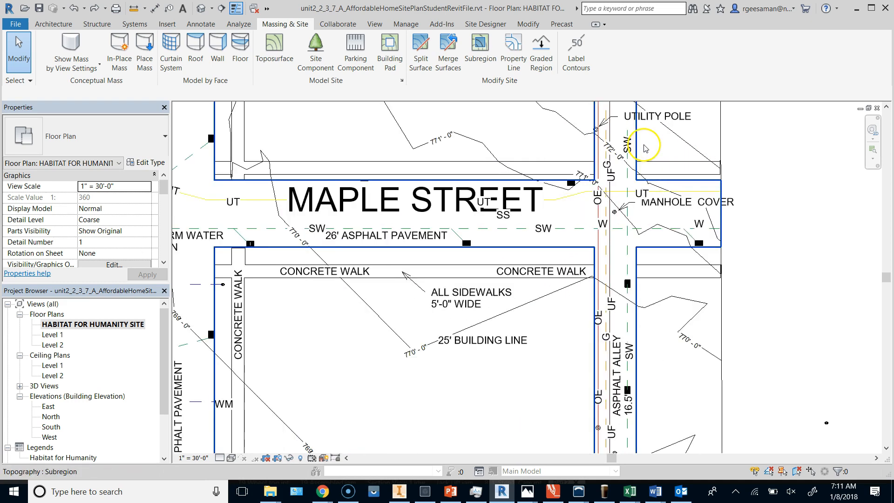
scroll(644, 148, up, 1)
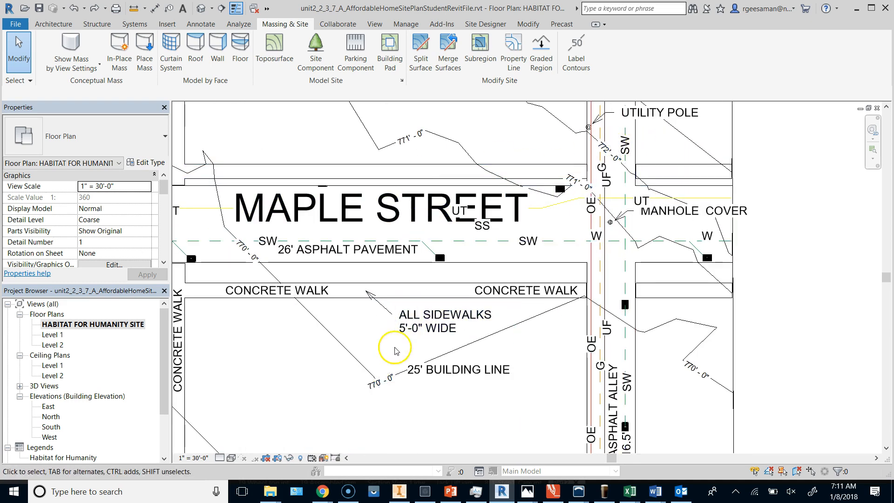
scroll(468, 195, down, 1)
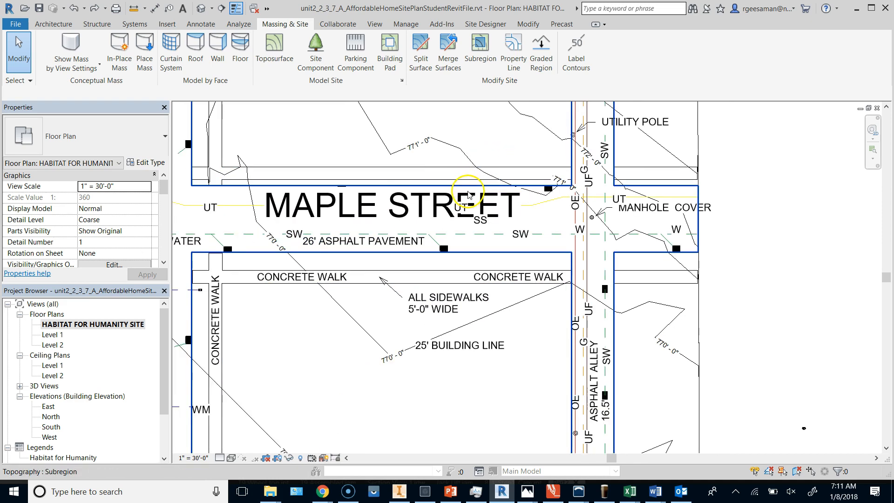
scroll(469, 195, down, 4)
scroll(461, 177, down, 1)
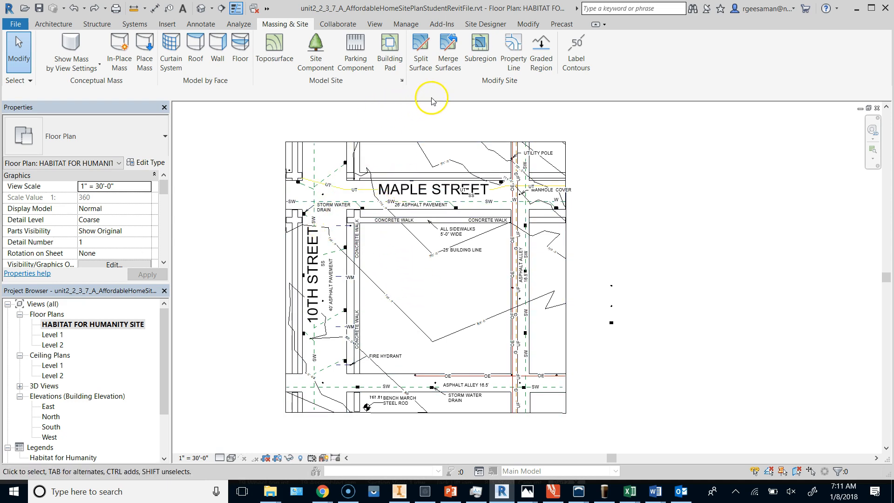
Step: Split the site topography with a rectangle about 136' deep, from the lot's inner sidewalk corner near 10th and Maple Street to the opposite alley corner
click(421, 49)
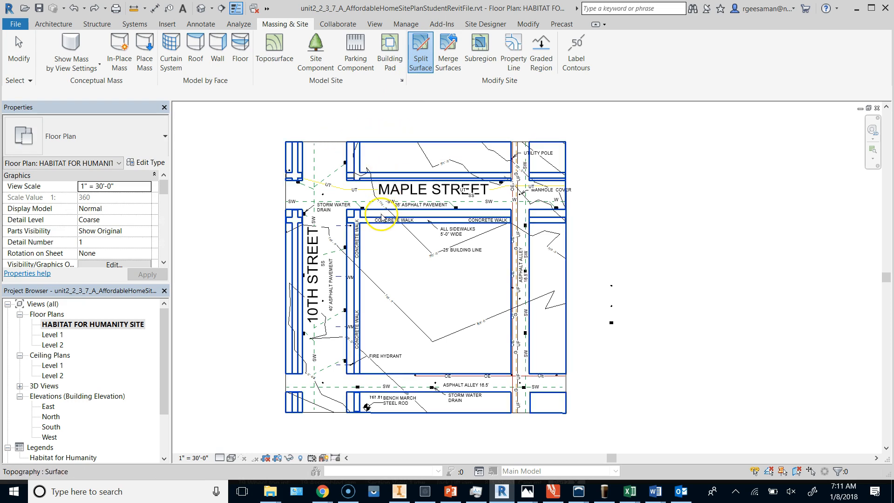
click(390, 144)
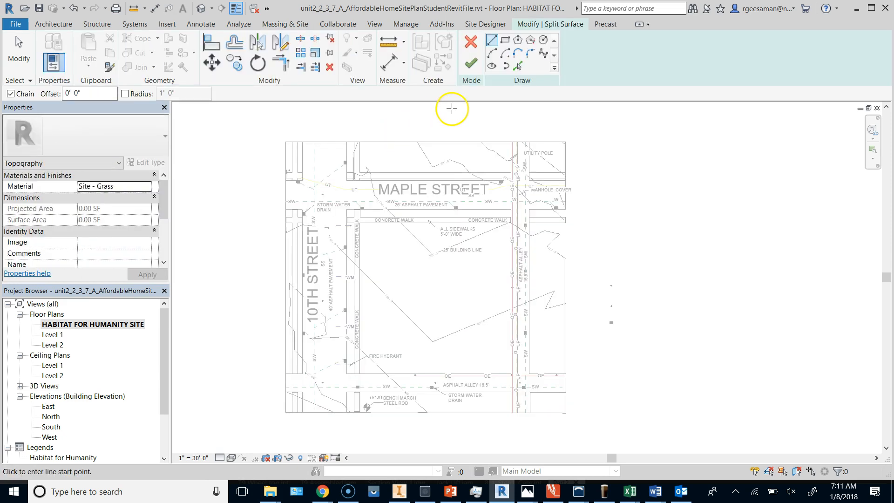
click(506, 41)
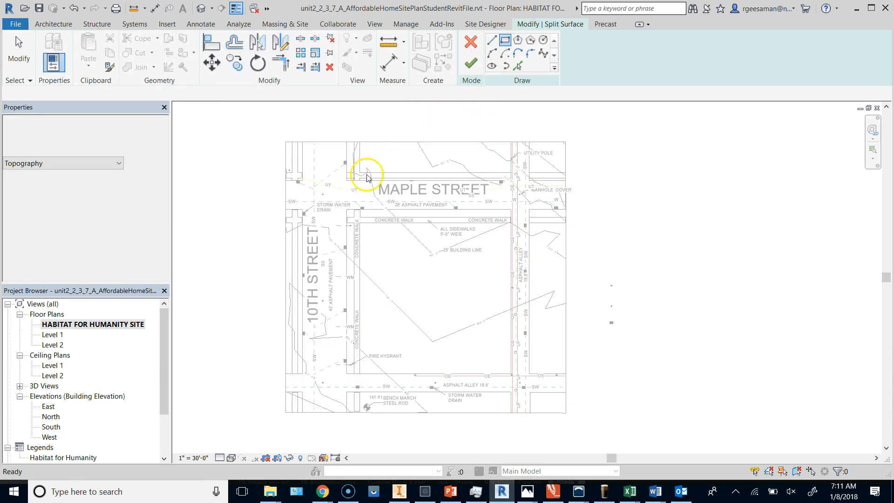
scroll(359, 224, up, 5)
scroll(360, 222, up, 8)
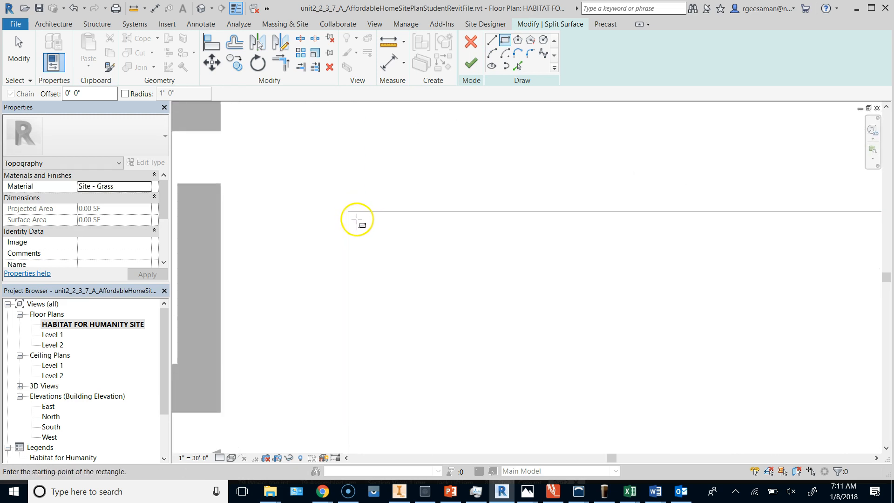
scroll(354, 205, down, 3)
scroll(357, 197, up, 2)
scroll(356, 196, up, 3)
scroll(345, 175, up, 1)
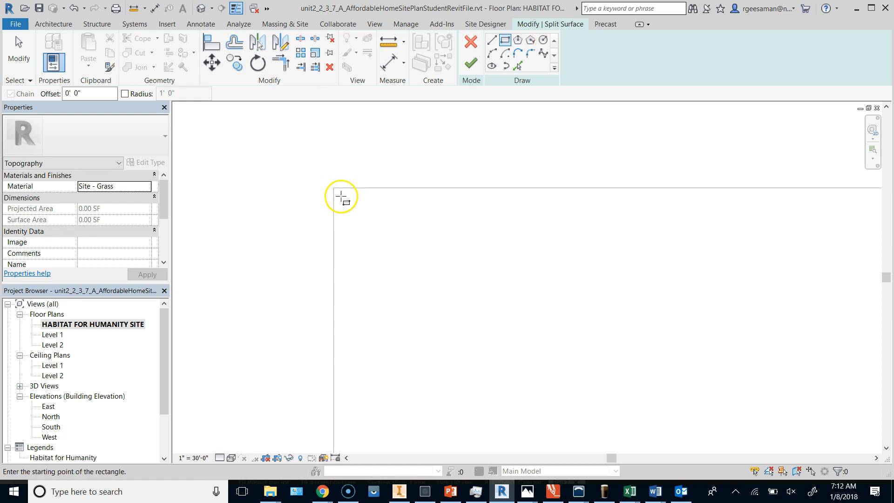
click(336, 192)
scroll(316, 164, down, 1)
scroll(316, 164, down, 5)
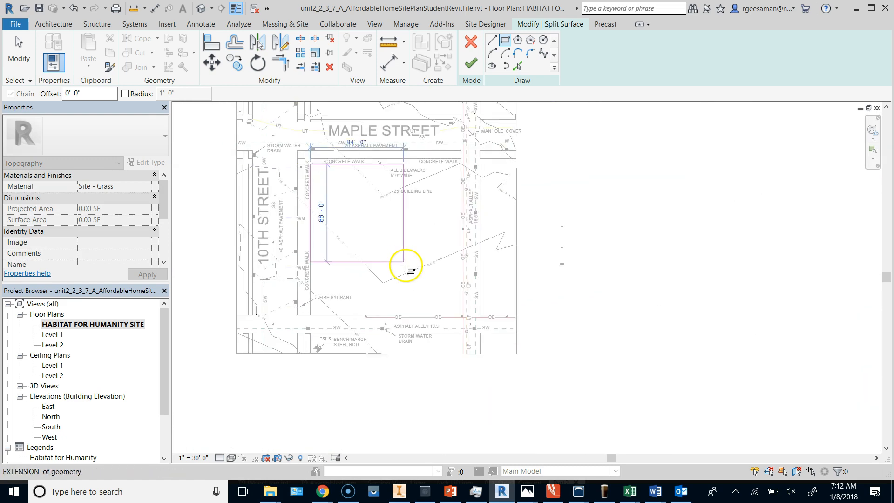
scroll(455, 317, up, 5)
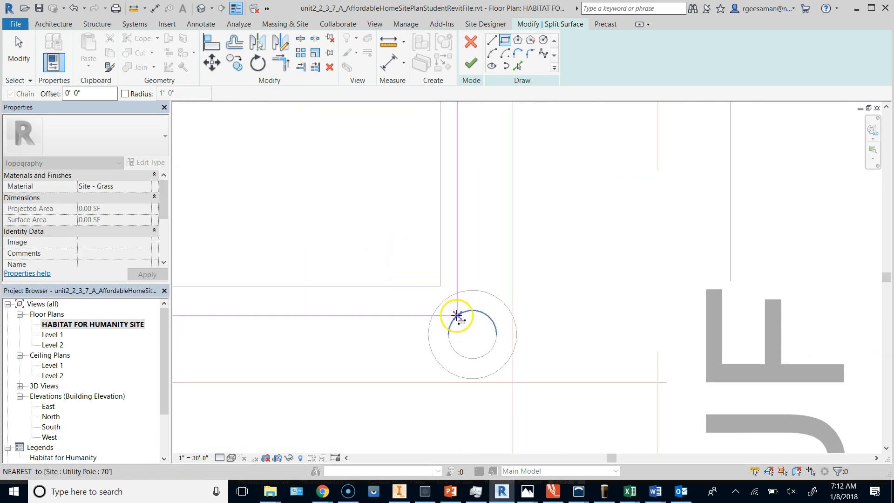
scroll(429, 275, up, 4)
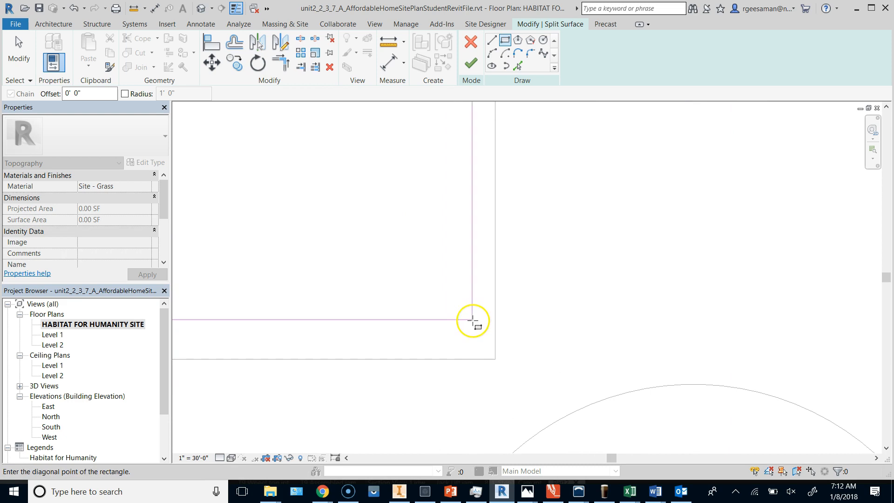
click(487, 354)
scroll(563, 293, down, 4)
scroll(558, 333, down, 8)
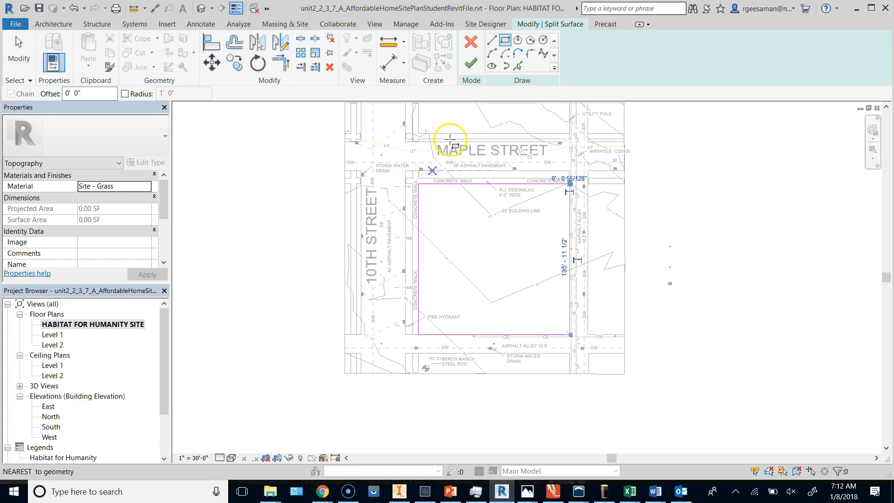
click(471, 65)
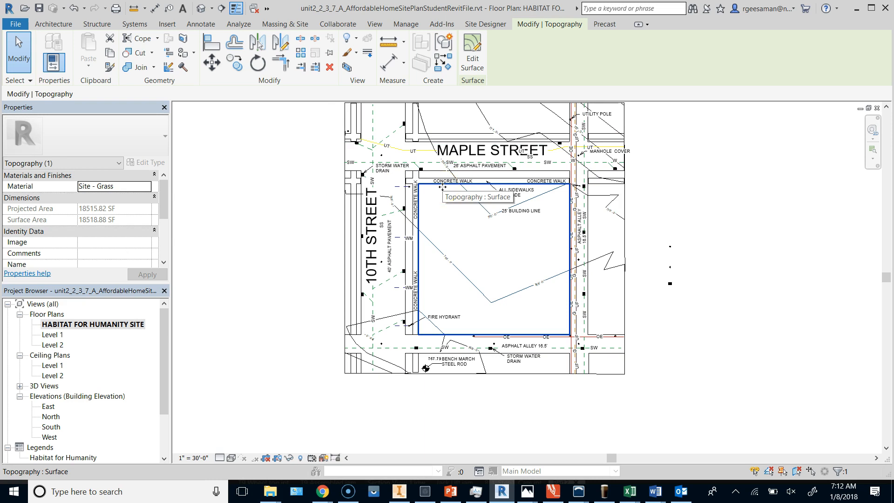
click(290, 231)
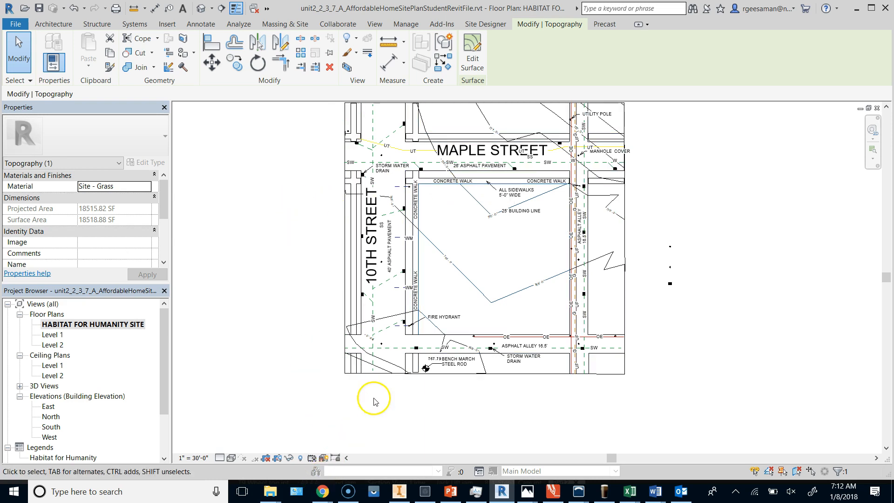
scroll(574, 279, down, 1)
scroll(661, 118, up, 2)
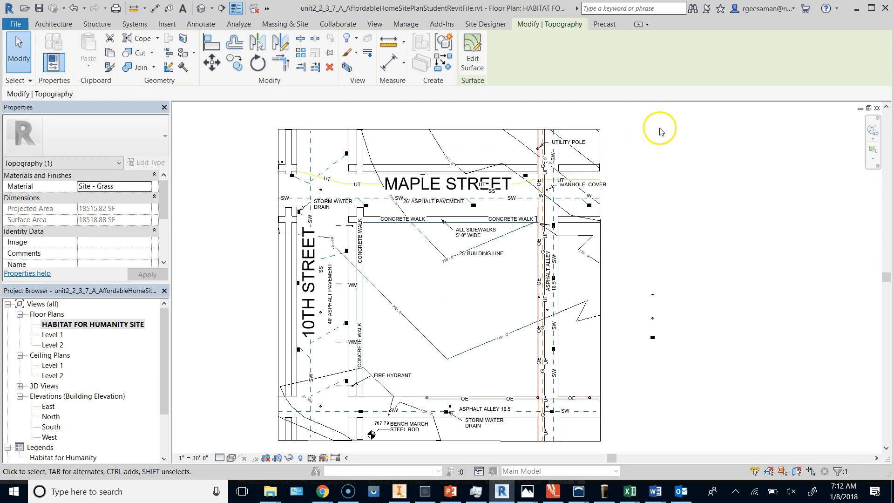
scroll(660, 130, down, 1)
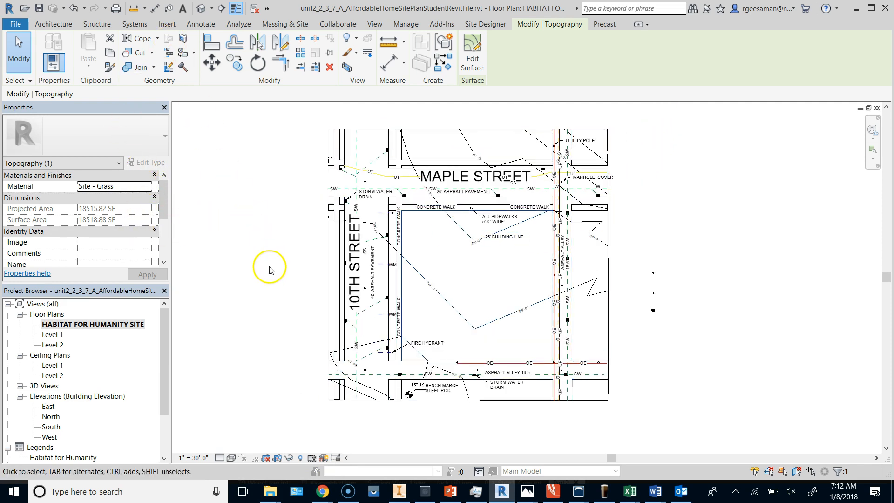
Step: Start linking a Revit model and browse to the personal profile folder under Users on Windows (C:)
click(166, 24)
click(47, 48)
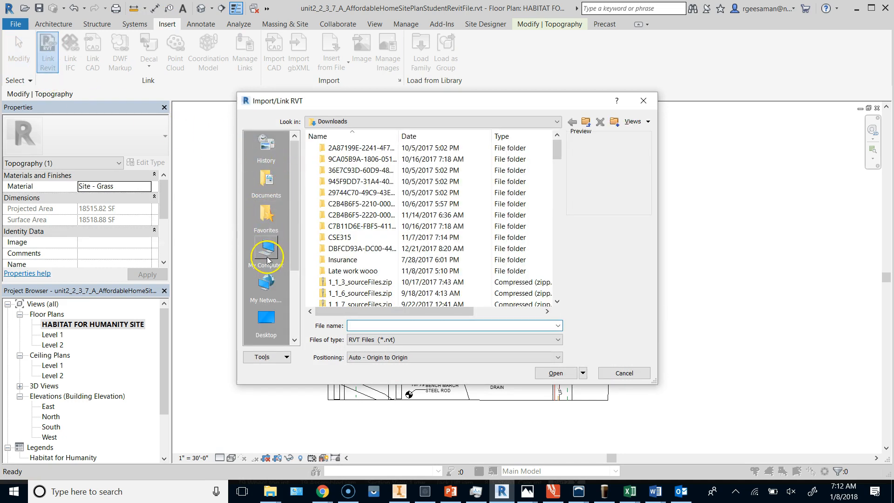
click(267, 255)
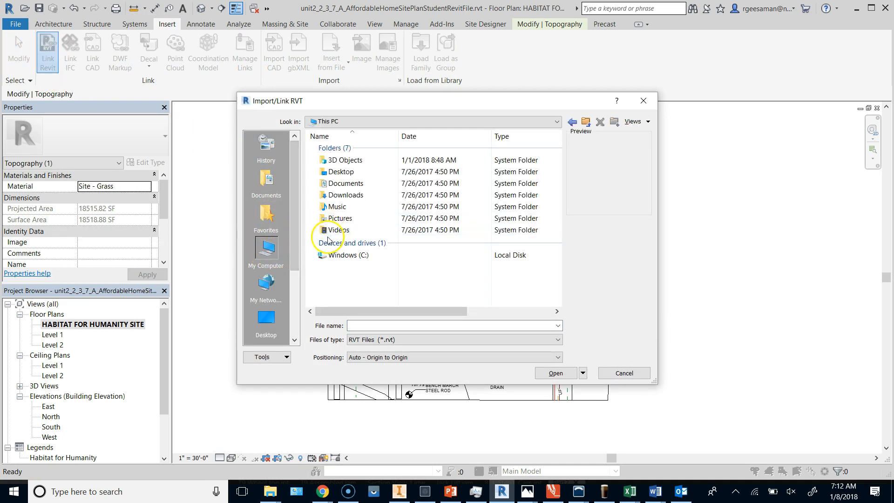
click(322, 257)
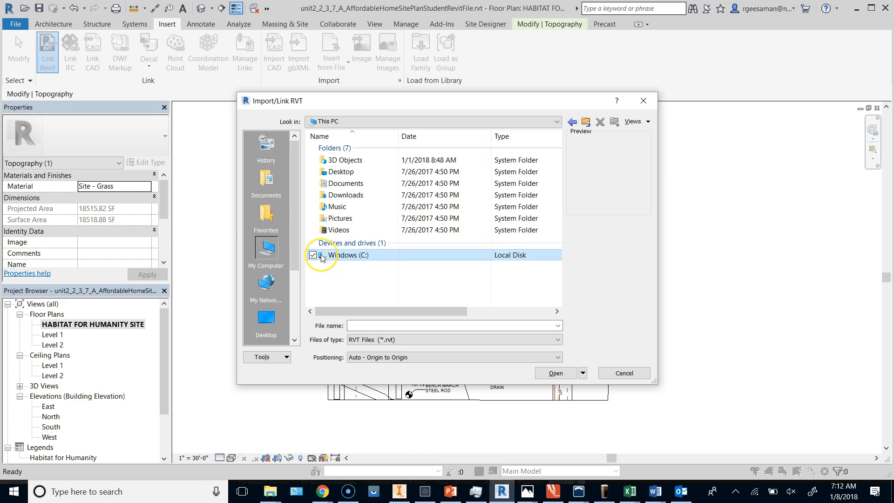
double_click(322, 257)
scroll(322, 258, down, 3)
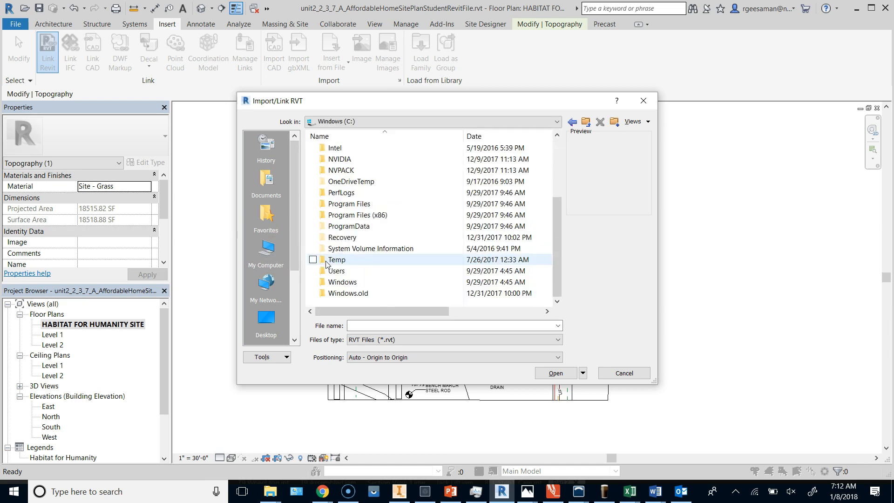
click(325, 272)
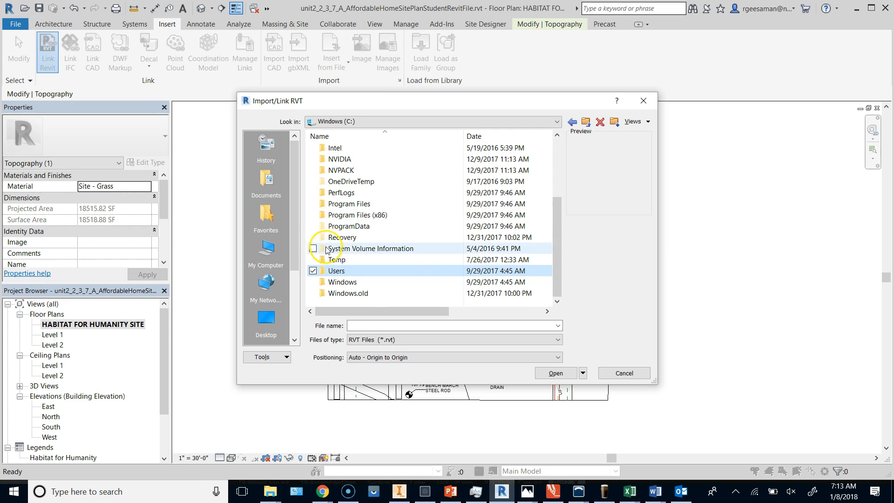
double_click(322, 271)
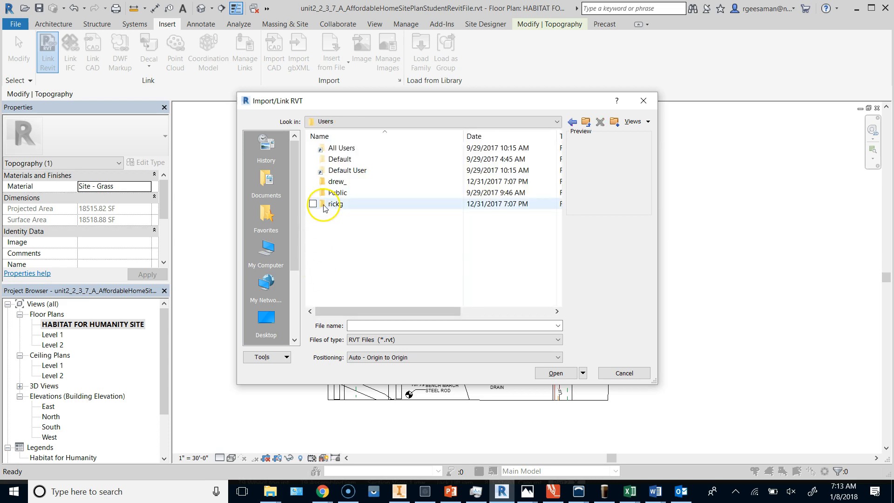
double_click(323, 206)
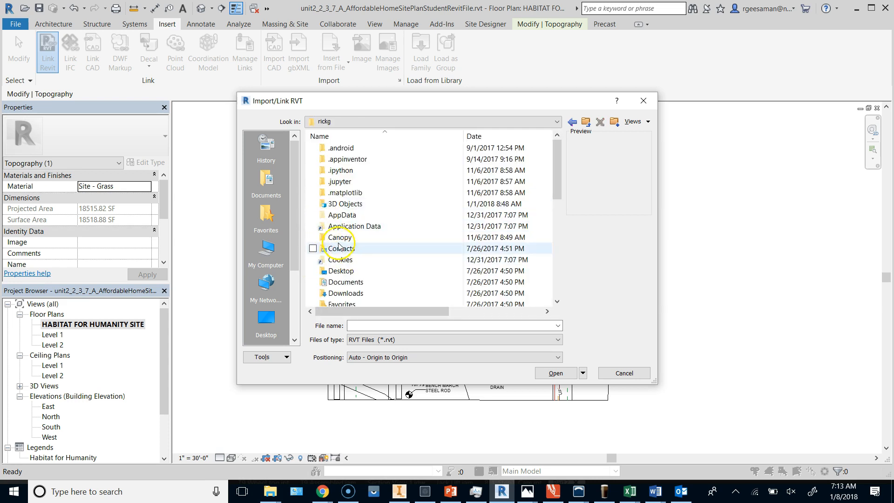
Step: Browse through the Google Drive, ~CEA and ~Unit 2 Student folders to the Lesson 2.3 folder for the house model
scroll(328, 235, down, 2)
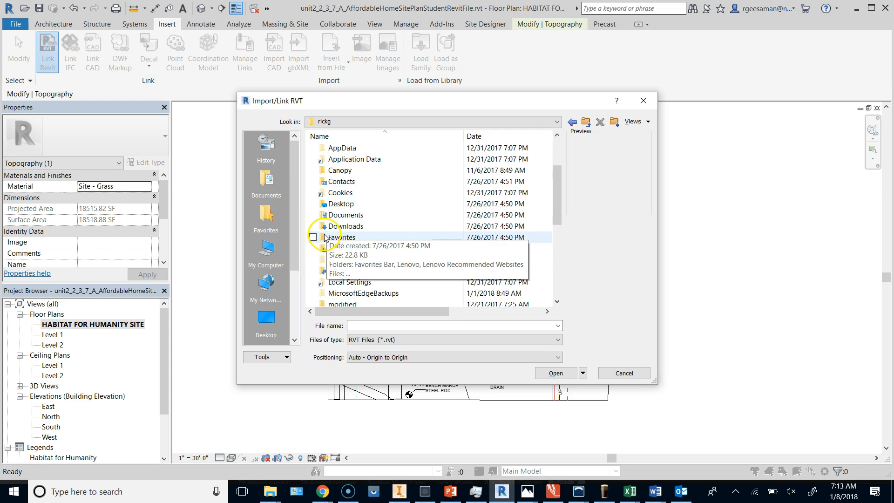
scroll(325, 228, down, 1)
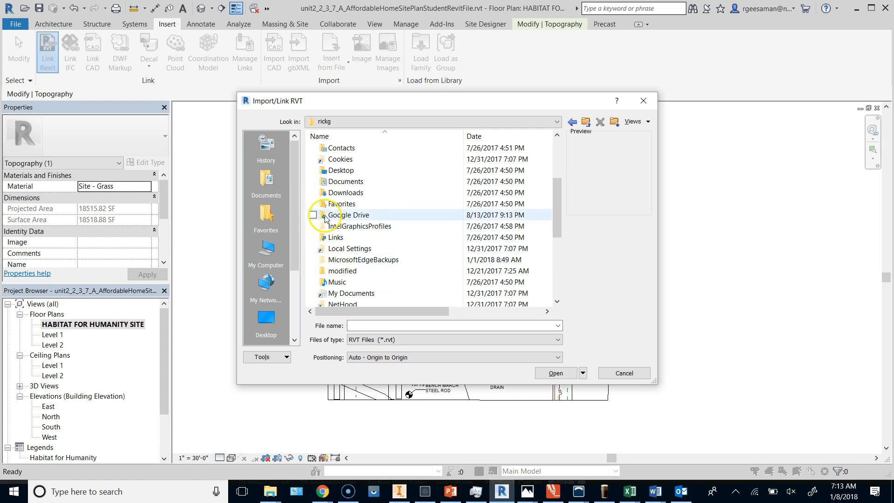
double_click(325, 217)
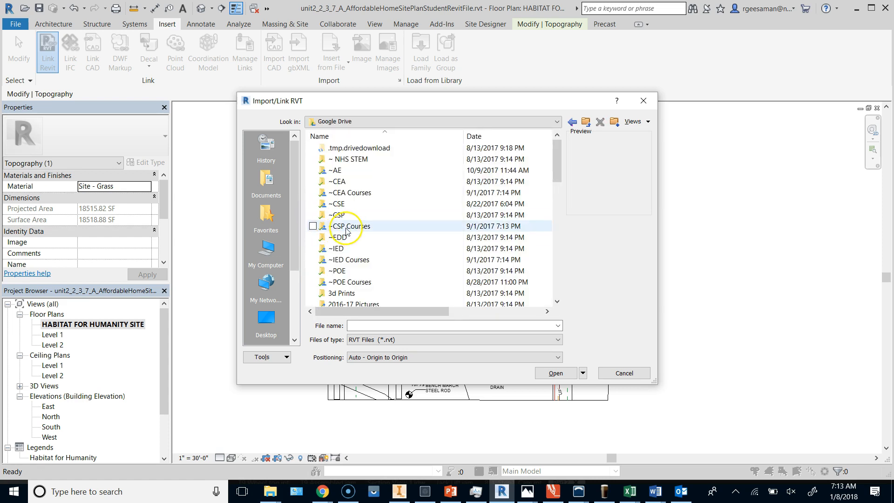
double_click(320, 182)
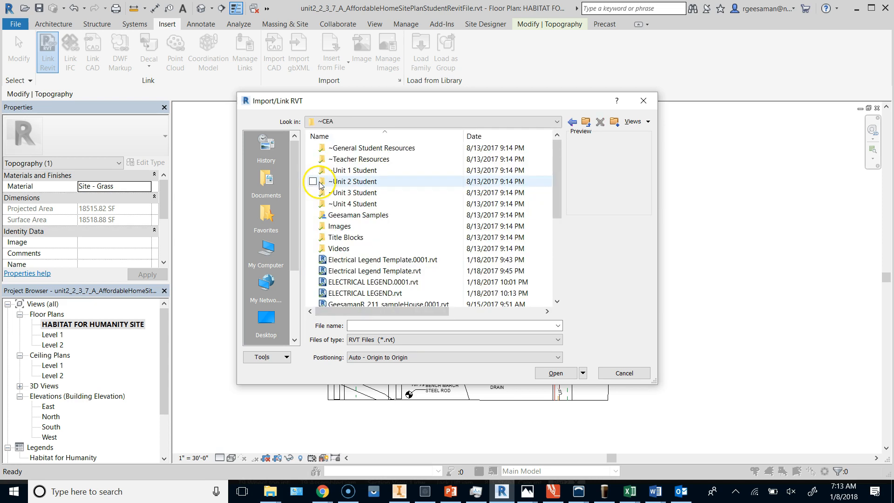
double_click(321, 183)
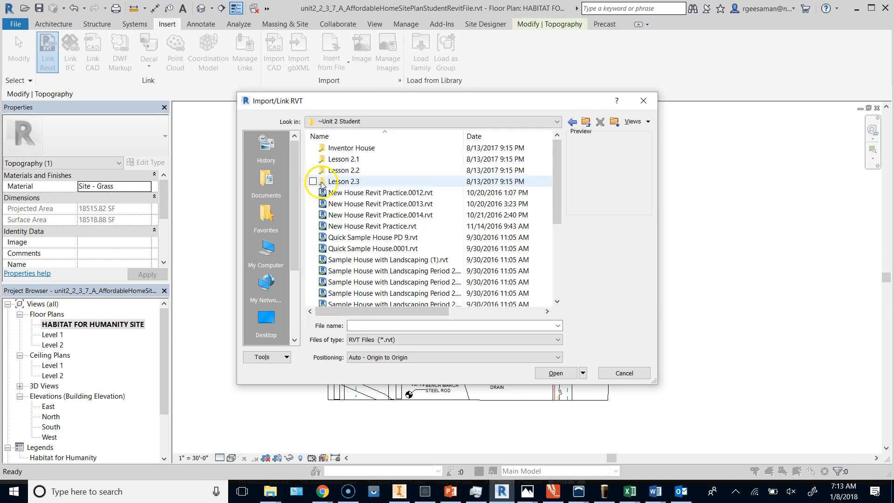
scroll(391, 216, down, 3)
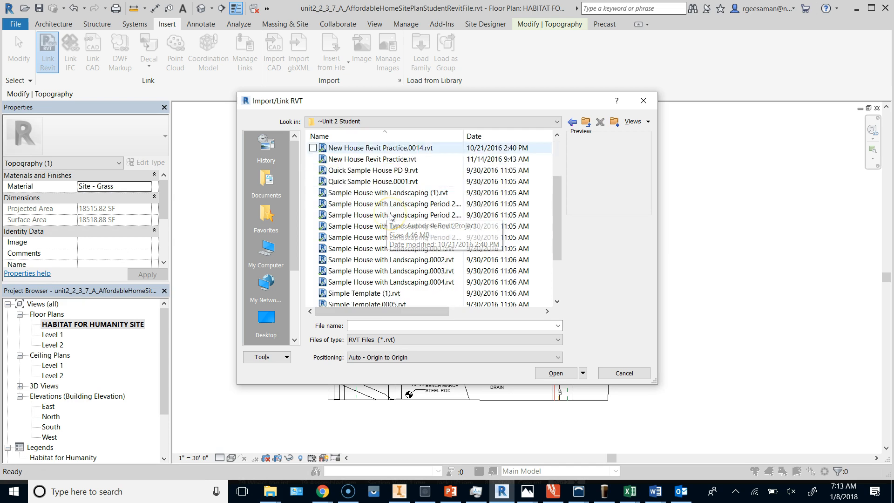
scroll(391, 216, down, 1)
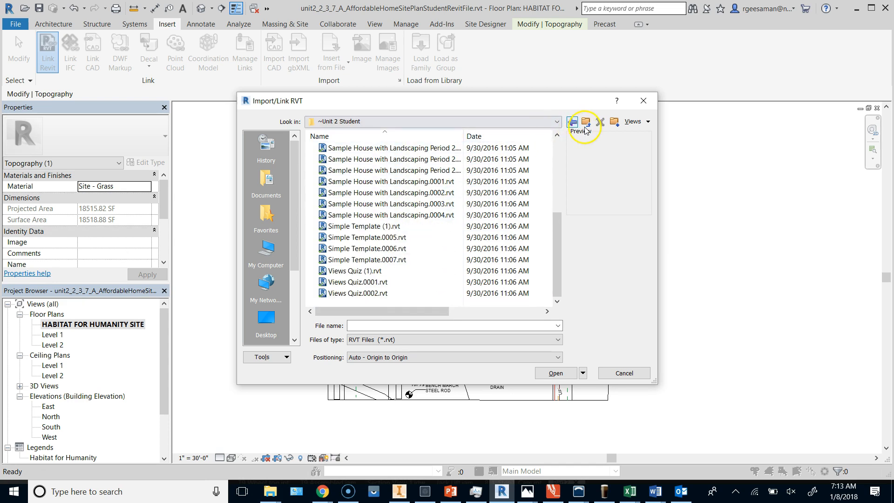
scroll(349, 200, up, 4)
double_click(337, 183)
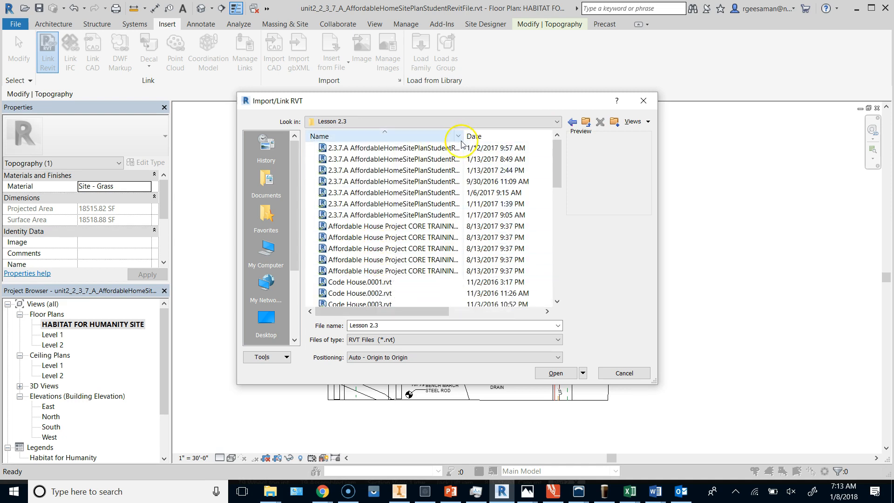
Step: Link Affordable House Project CORE TRAINING.rvt into the site plan with Auto - Origin to Origin positioning
drag(464, 136, 549, 136)
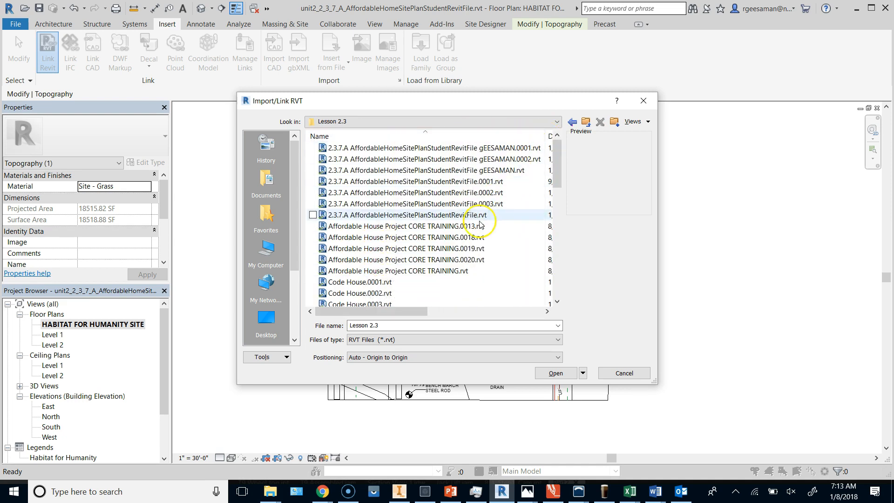
click(329, 271)
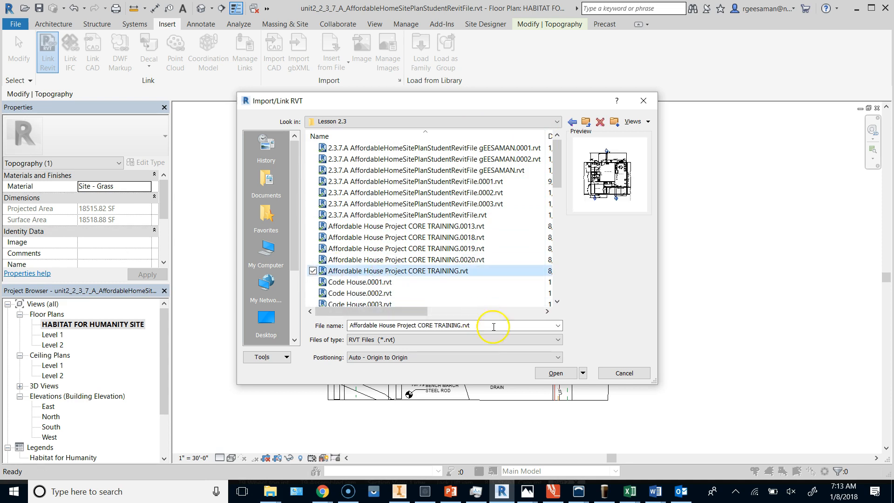
click(550, 375)
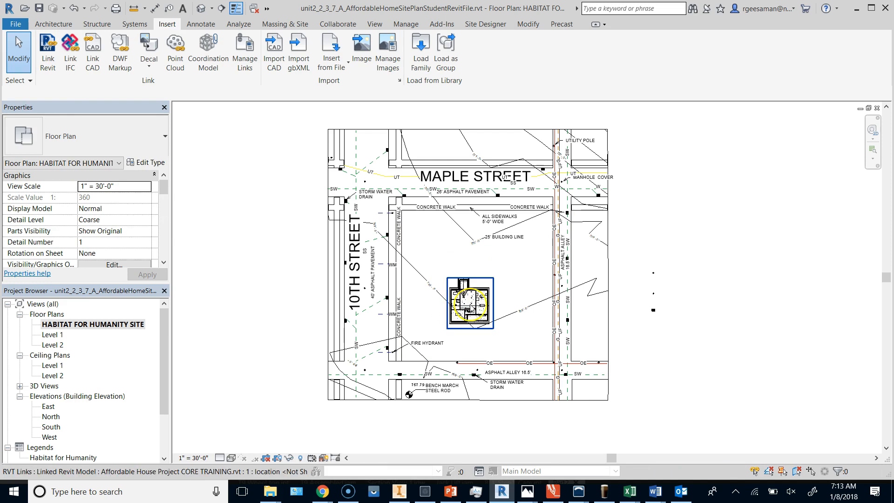
Step: Rotate the linked house model counterclockwise about 40° around its center
click(471, 300)
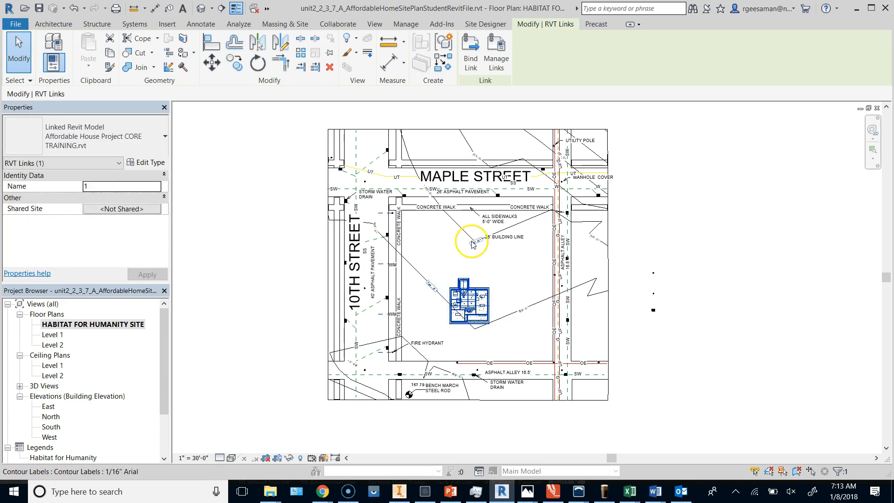
click(259, 64)
scroll(475, 306, up, 3)
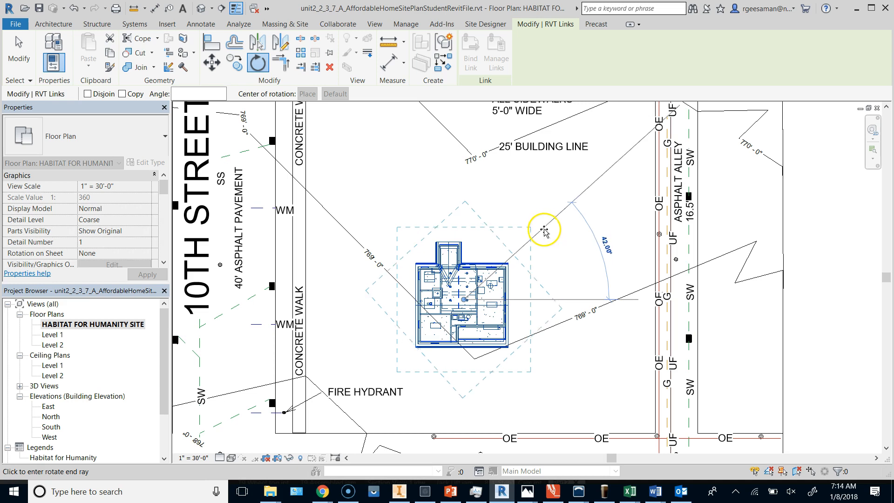
click(544, 237)
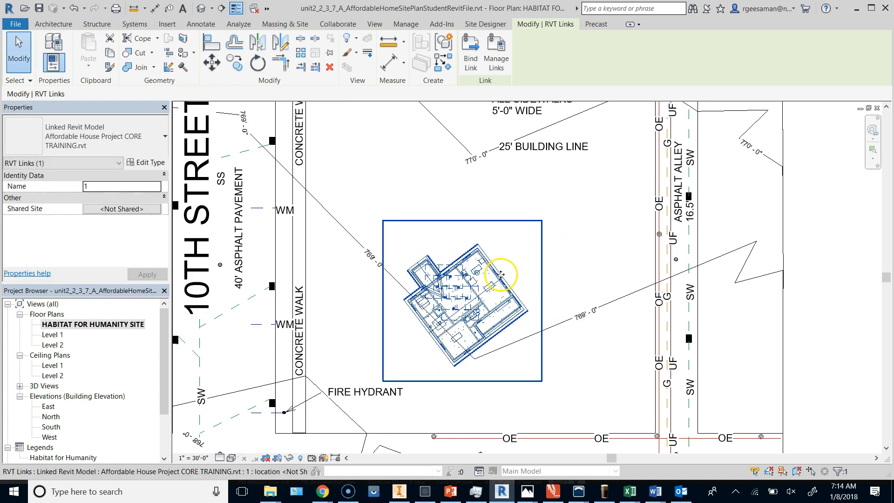
Step: Move the rotated house toward Maple Street, placing it inside the lot near the 25' building line label
drag(467, 250, 466, 119)
scroll(562, 403, down, 3)
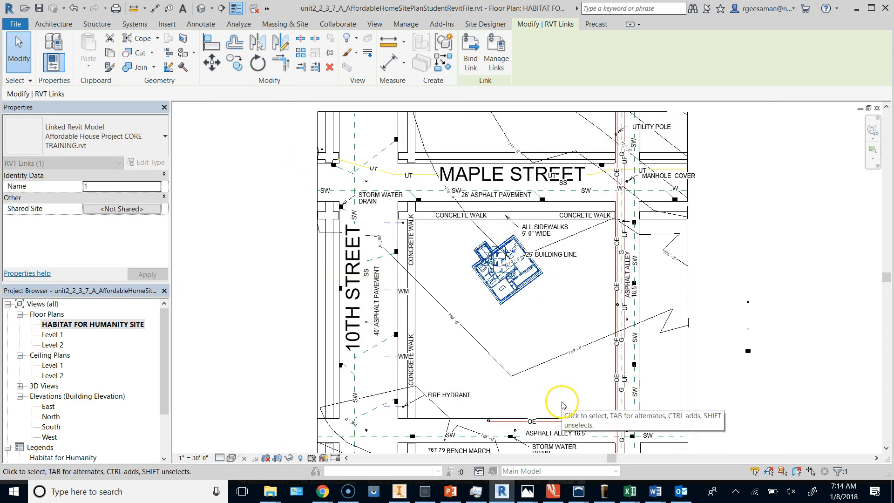
click(510, 261)
scroll(520, 266, up, 2)
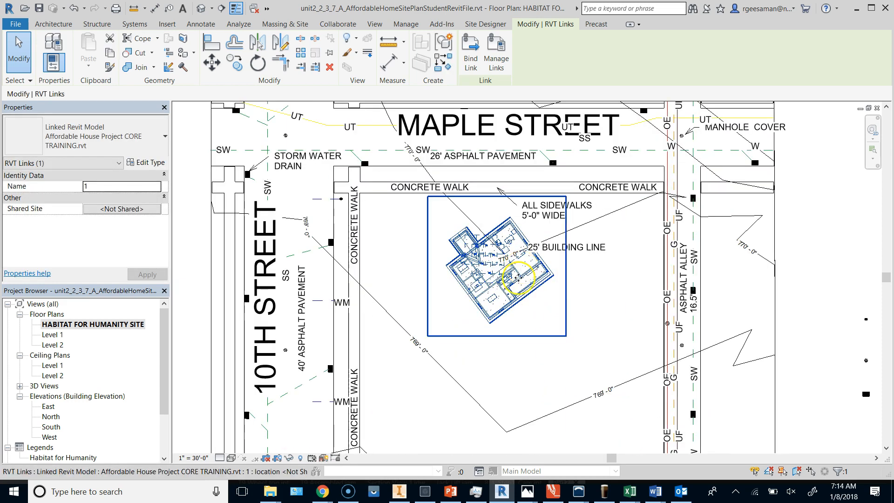
click(576, 319)
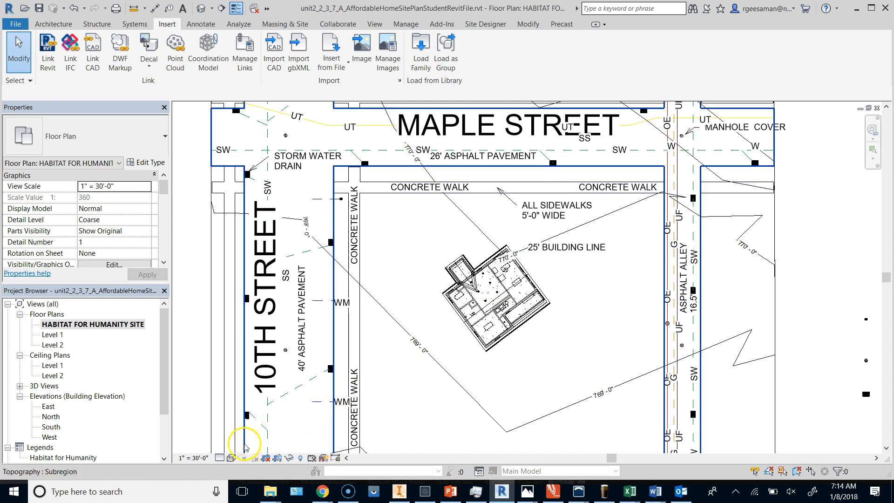
Step: Set the site plan's visual style to Hidden Line and check the spot in the lot where the house was placed
click(231, 459)
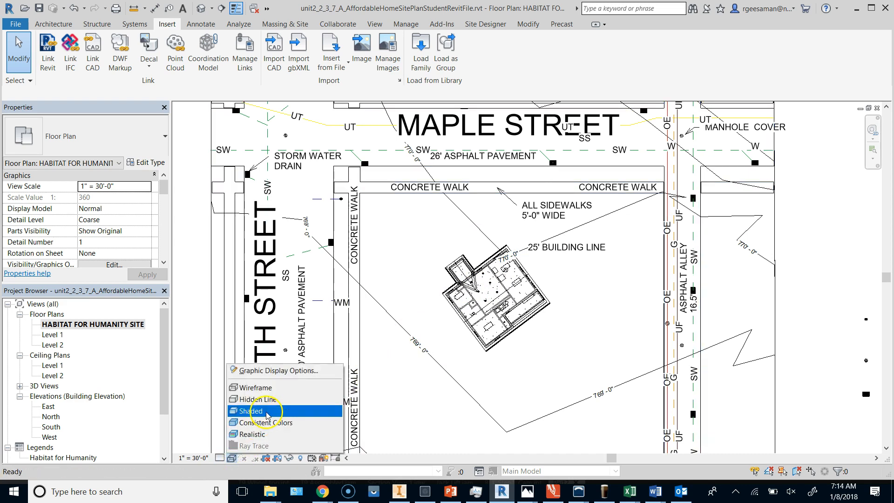
click(258, 399)
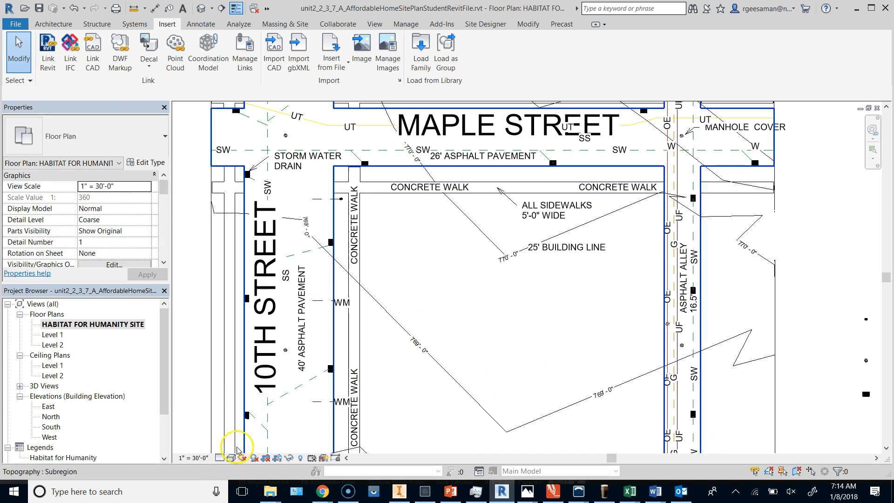
click(544, 207)
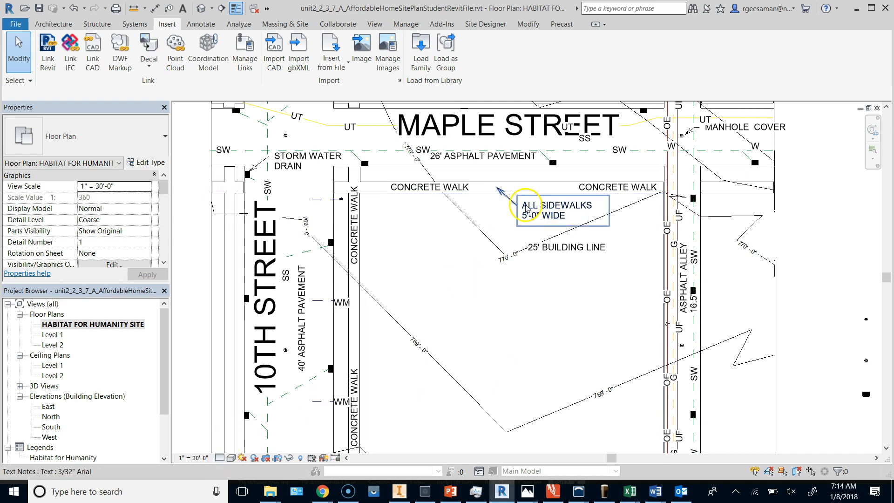
click(533, 293)
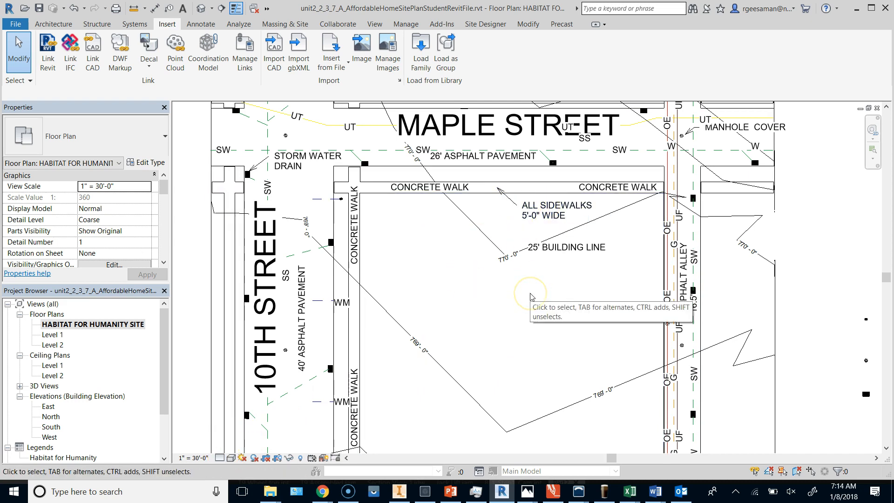
click(458, 274)
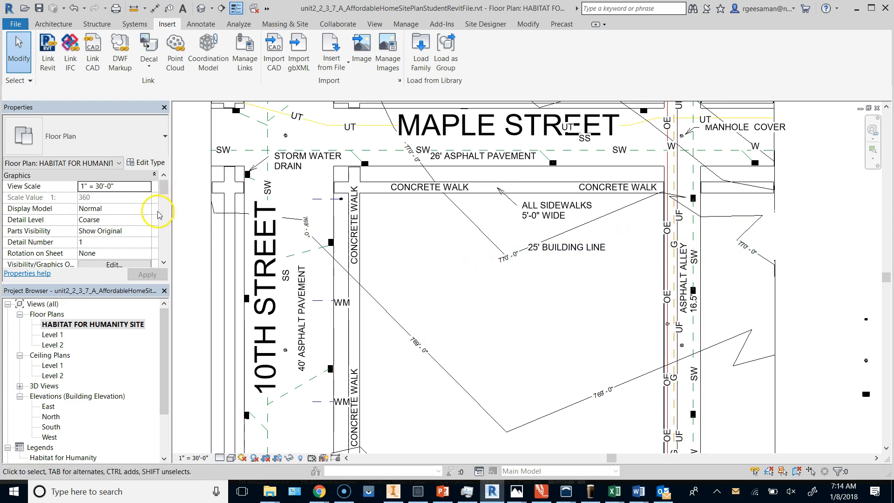
scroll(512, 223, down, 4)
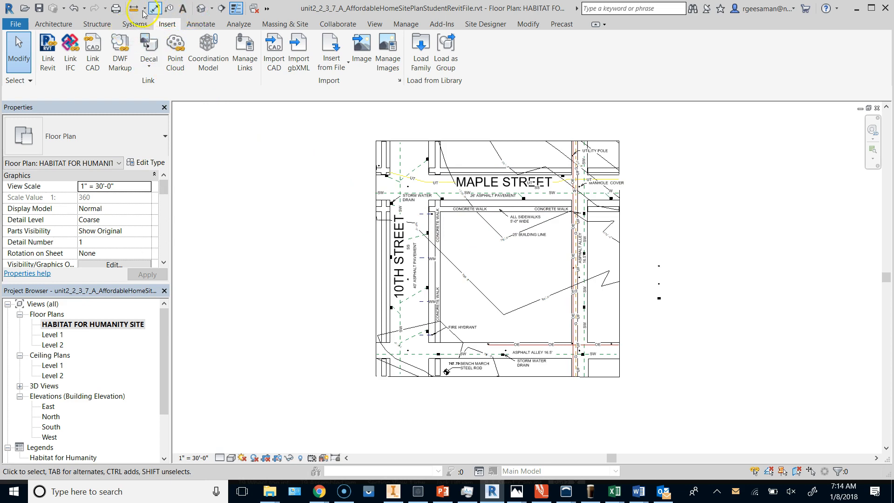
click(222, 7)
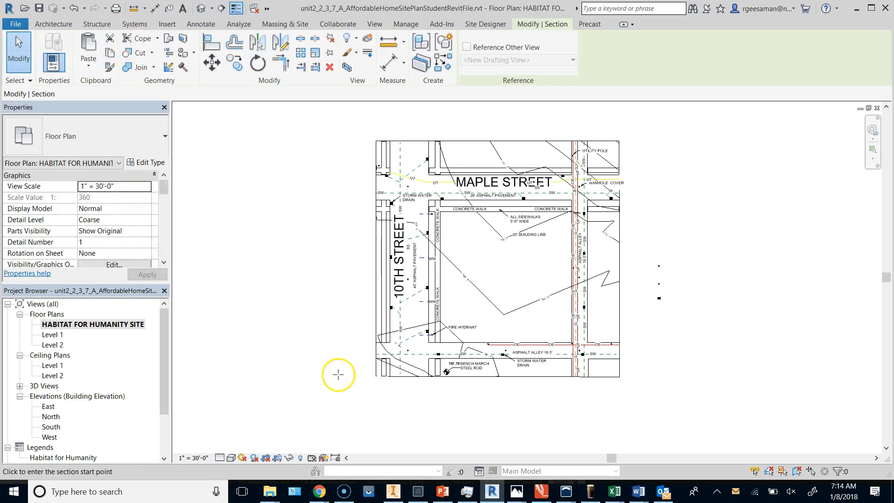
click(336, 315)
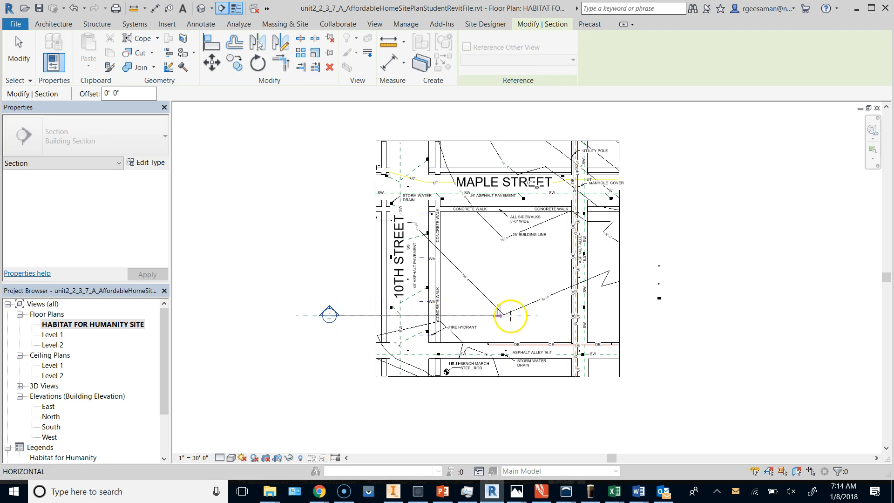
click(686, 325)
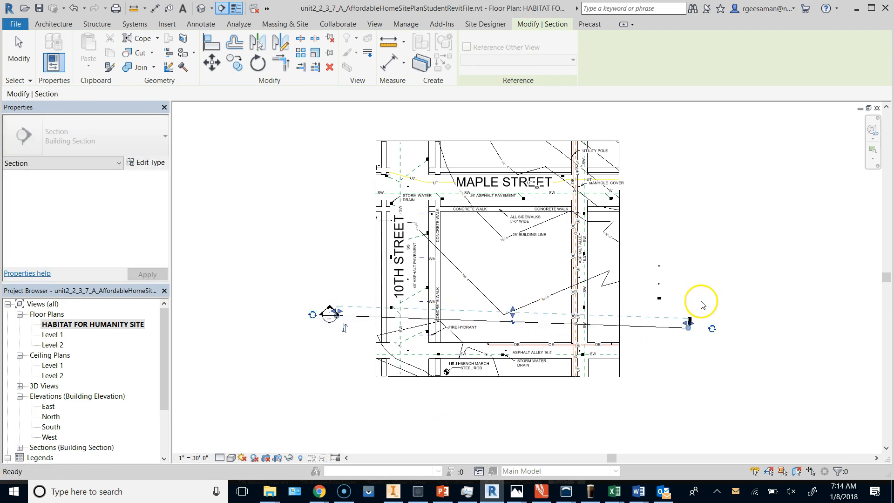
right_click(719, 253)
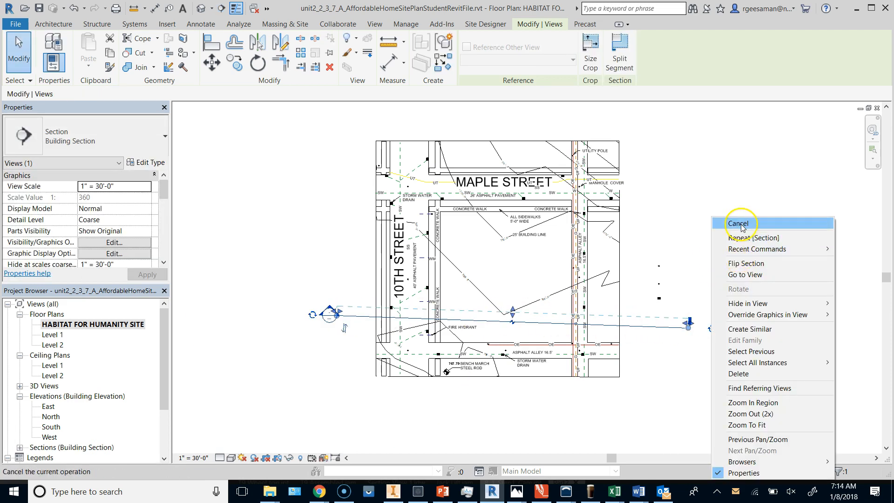
click(740, 224)
key(Escape)
click(645, 329)
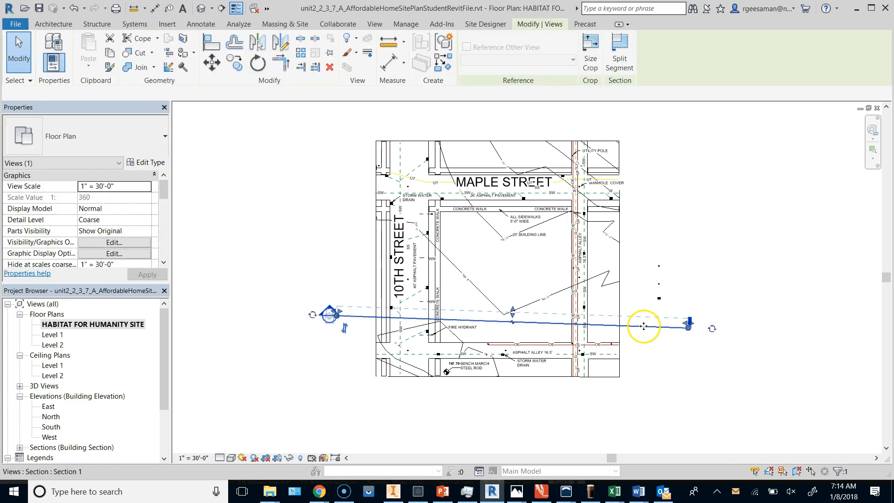
key(Delete)
click(487, 283)
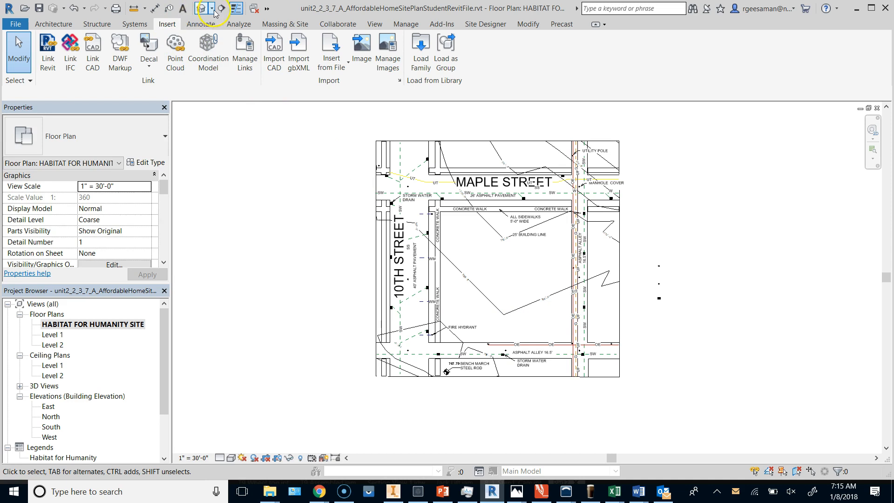
Step: Draw a horizontal section across the lot near the fire hydrant, from beyond 10th Street to past the asphalt alley, and open its view
click(353, 331)
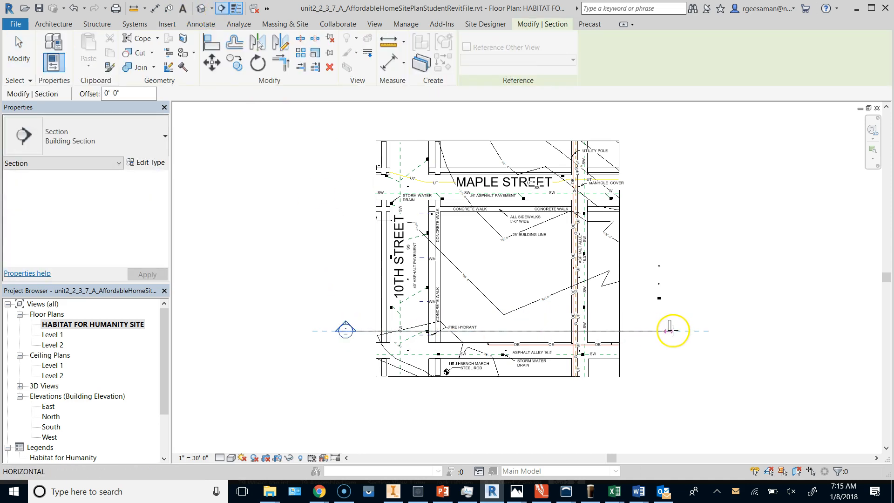
click(679, 330)
right_click(739, 256)
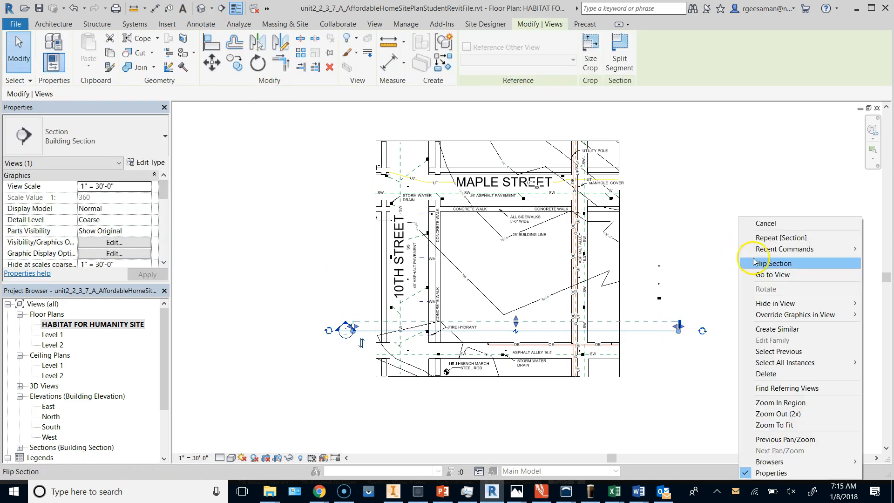
click(763, 224)
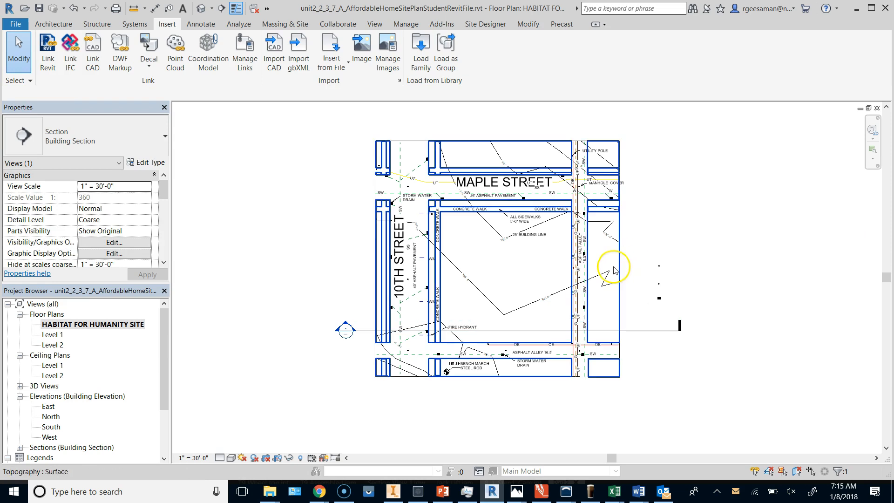
scroll(346, 333, up, 2)
double_click(342, 331)
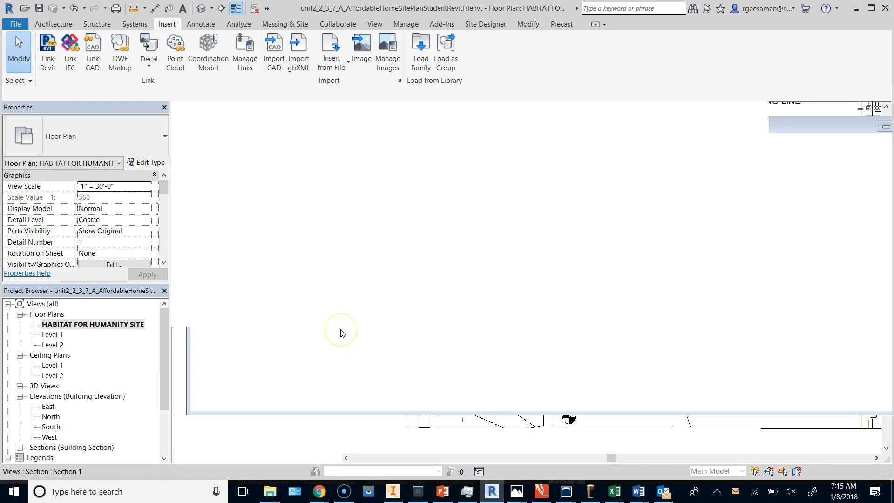
Step: Examine the section view from the Level 1 and Level 2 lines up to the ground surface near the crop's upper edge
scroll(548, 419, up, 5)
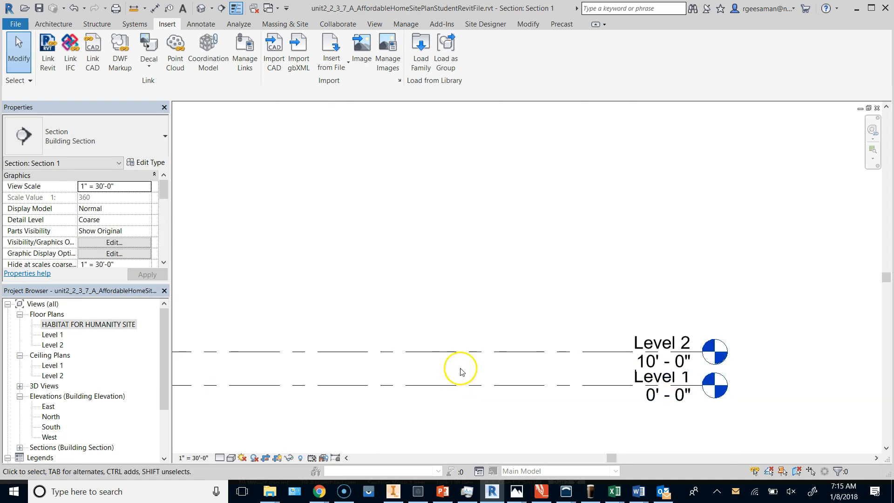
scroll(689, 321, down, 6)
scroll(505, 377, down, 1)
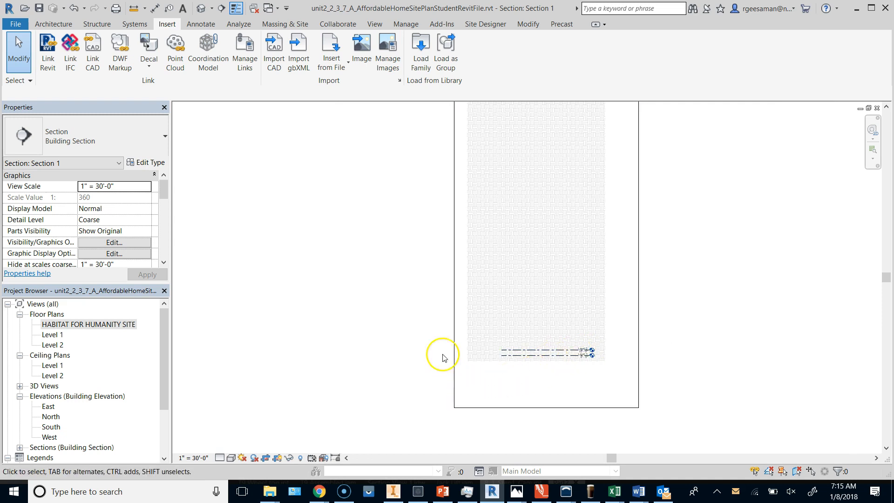
drag(386, 249, 683, 432)
drag(419, 259, 667, 430)
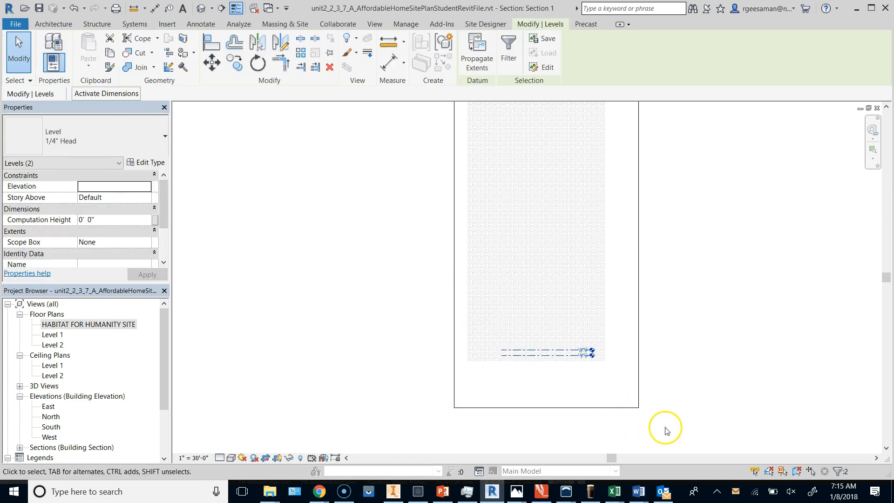
click(403, 330)
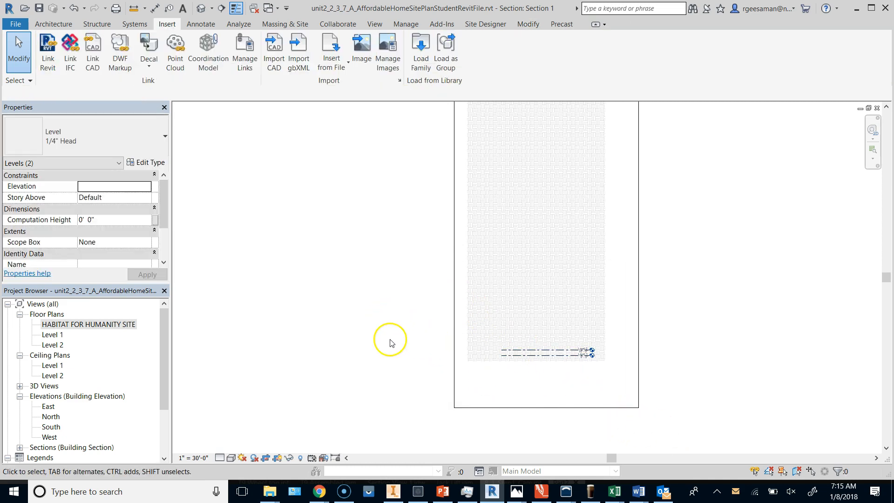
scroll(392, 359, down, 2)
scroll(469, 373, down, 3)
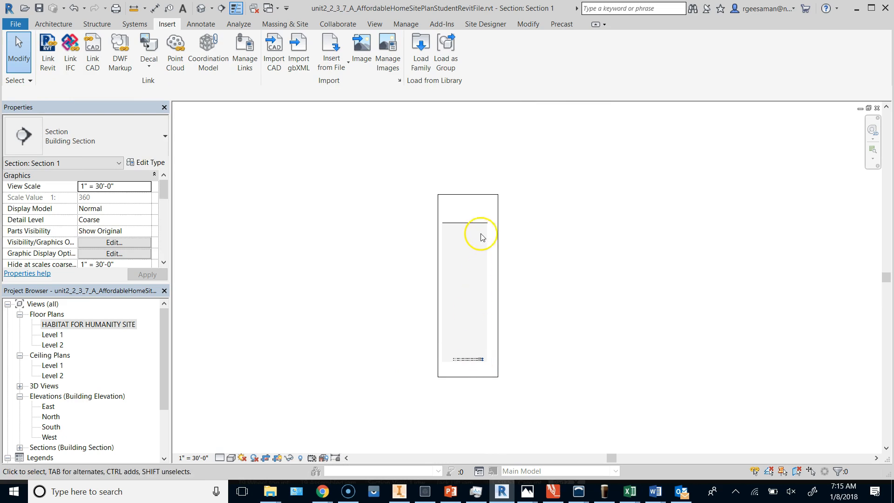
scroll(467, 223, up, 4)
scroll(484, 270, down, 3)
scroll(471, 245, down, 3)
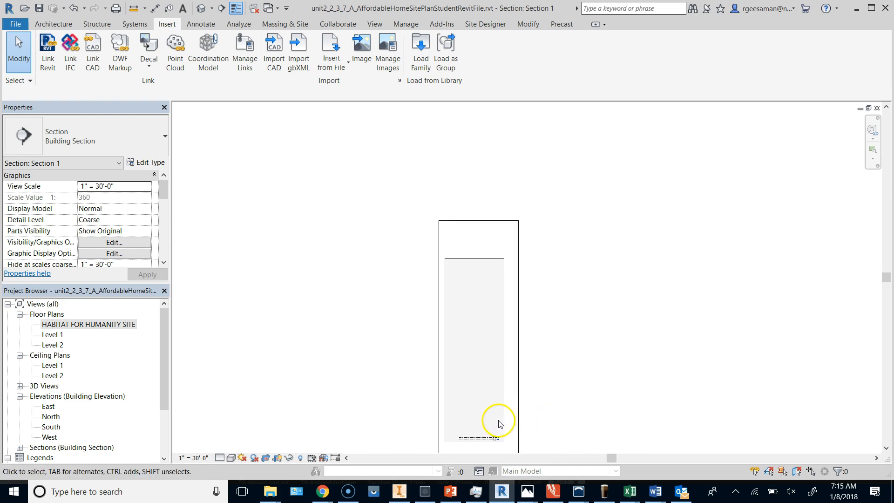
click(518, 282)
click(570, 304)
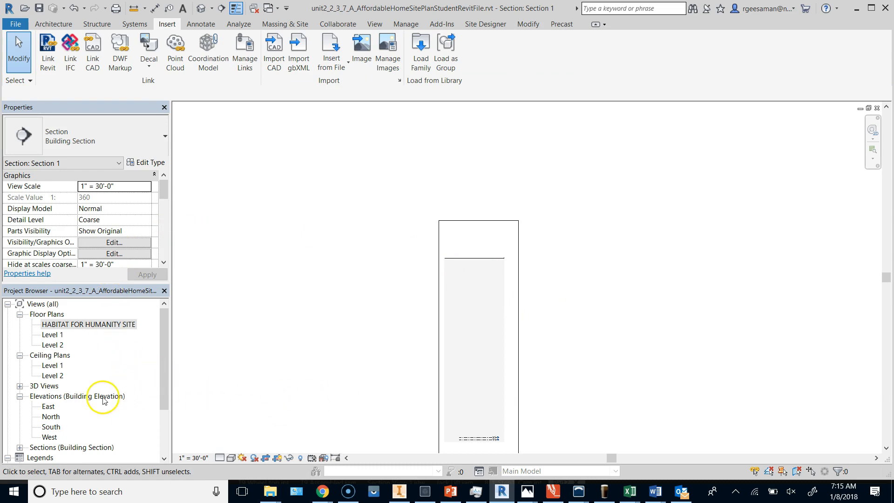
Step: Expand the building sections among the project views and open Section 1
scroll(68, 414, down, 1)
scroll(68, 378, down, 5)
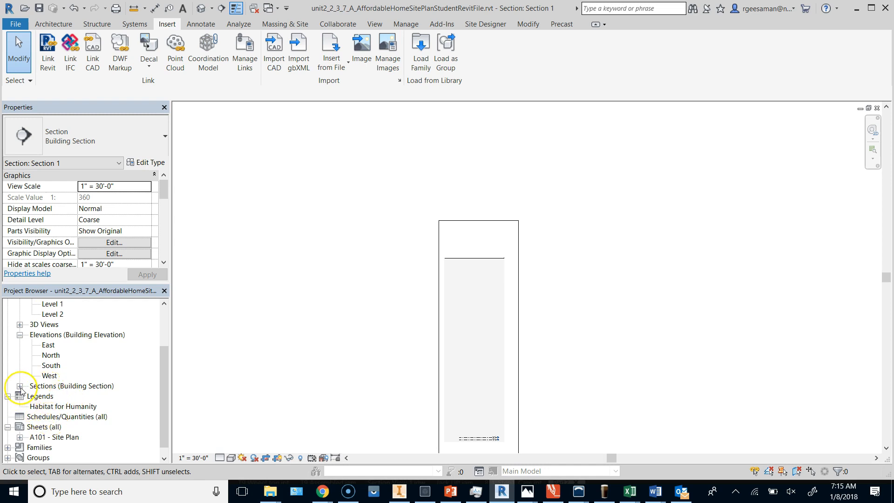
click(20, 386)
double_click(55, 396)
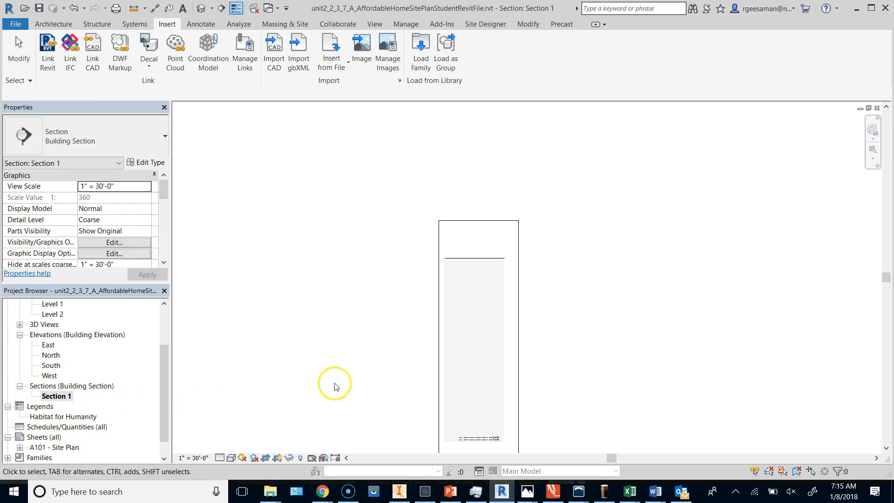
Step: Extend the section's view depth on the Habitat for Humanity site plan up to Maple Street and open the section view
scroll(51, 364, up, 6)
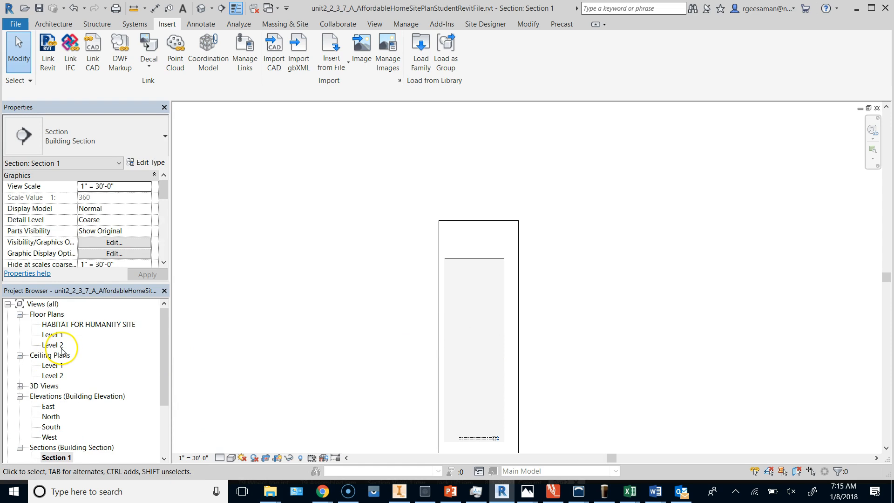
double_click(70, 325)
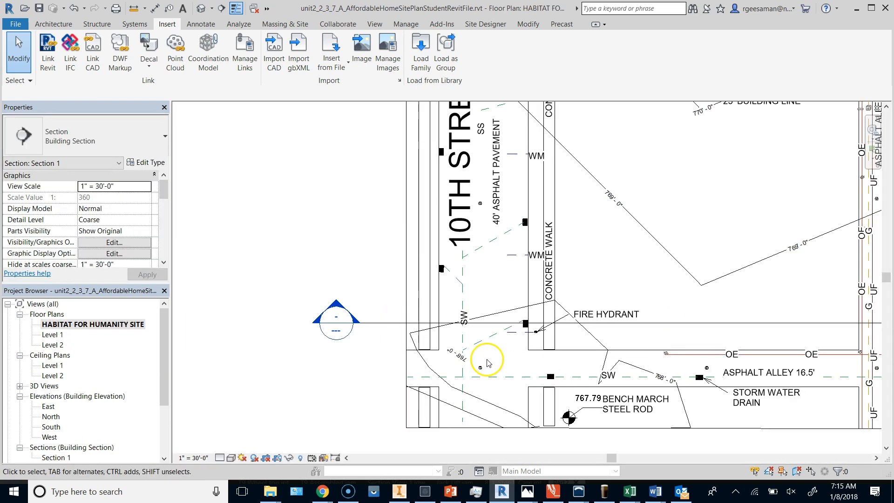
click(372, 325)
scroll(365, 391, down, 3)
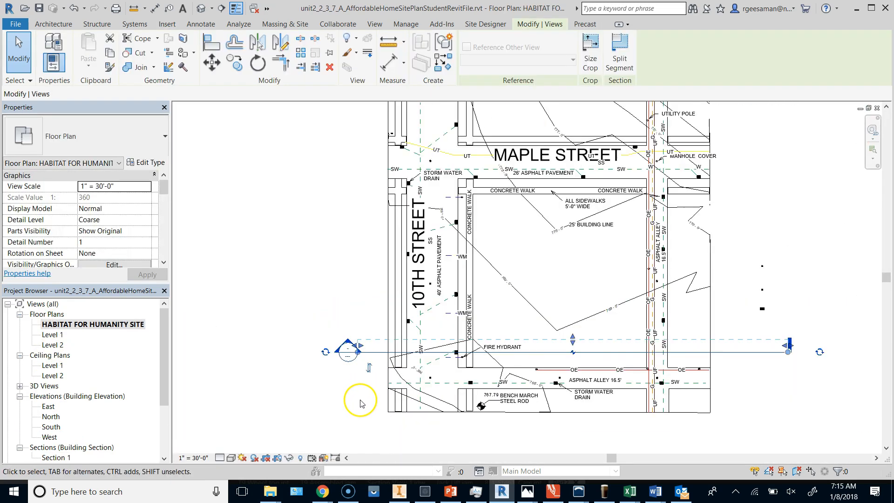
drag(500, 360, 502, 330)
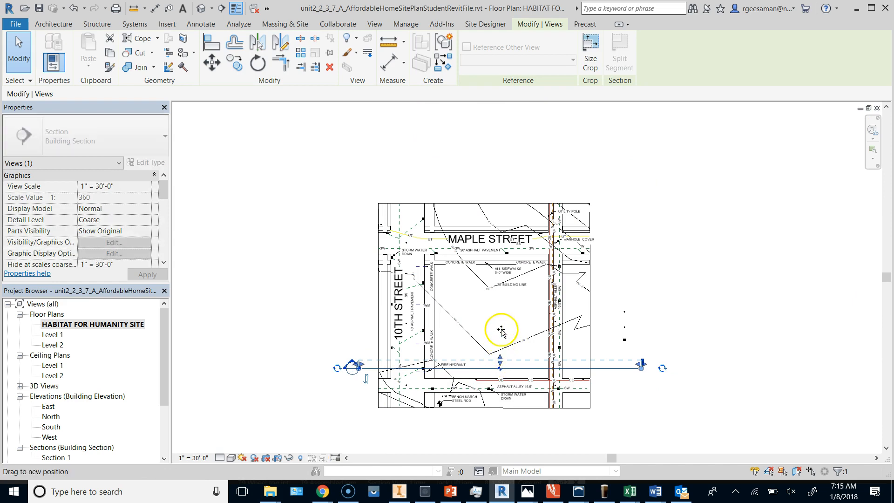
drag(513, 256, 588, 200)
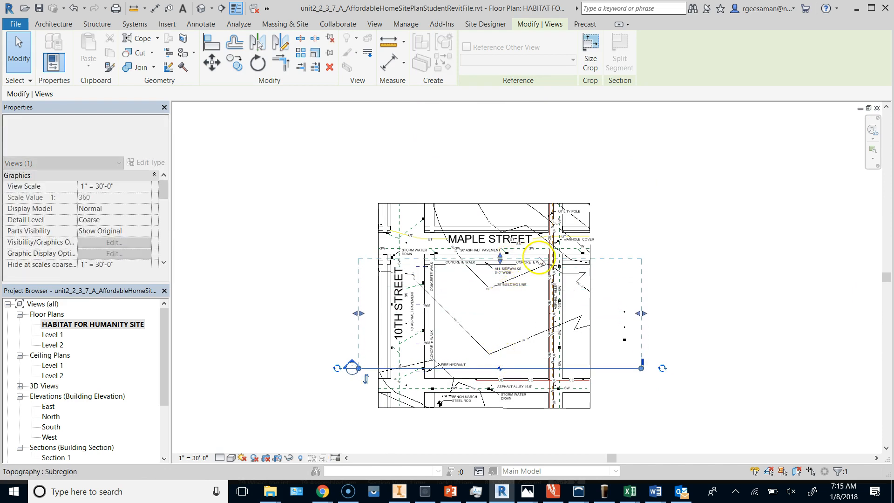
click(682, 205)
click(231, 350)
double_click(351, 371)
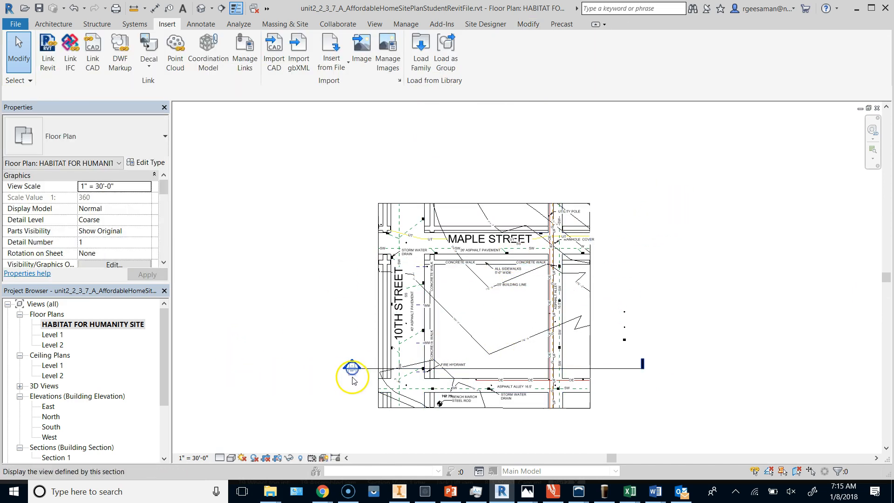
Step: Move all the levels and the linked house together straight up 768'-0" to the ground surface in the section
click(466, 383)
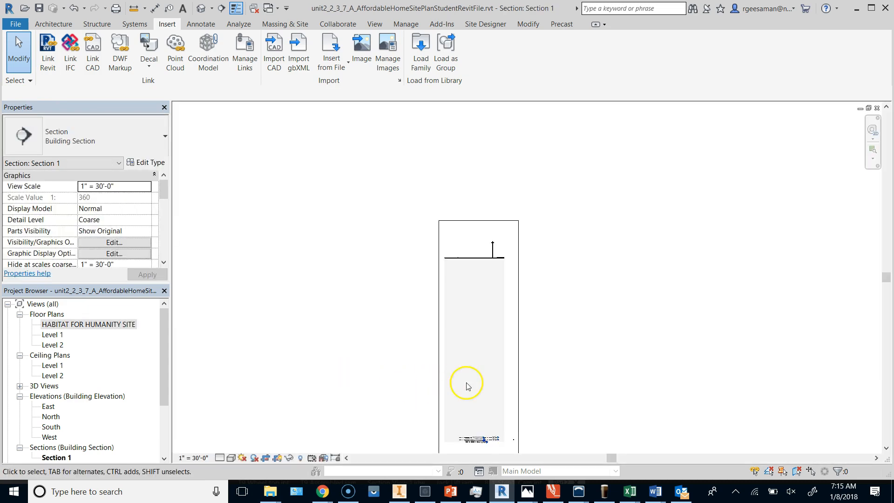
scroll(482, 455, up, 5)
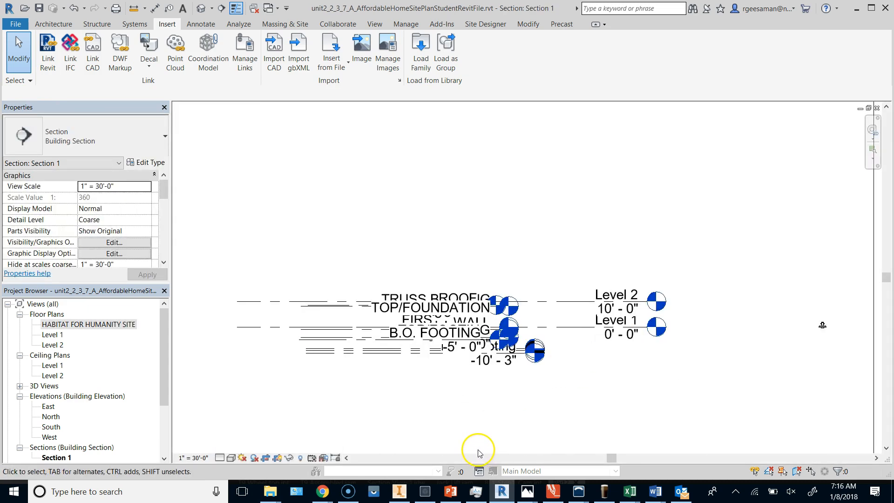
scroll(628, 398, down, 4)
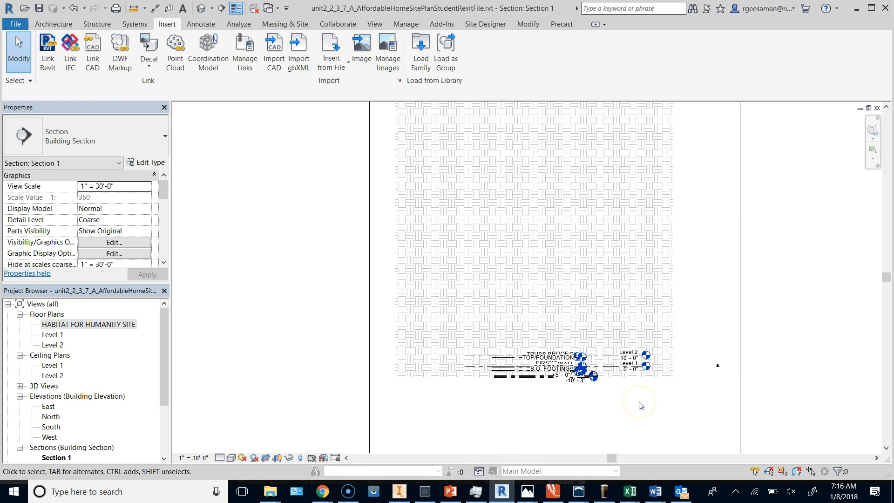
scroll(639, 404, down, 1)
drag(300, 197, 808, 436)
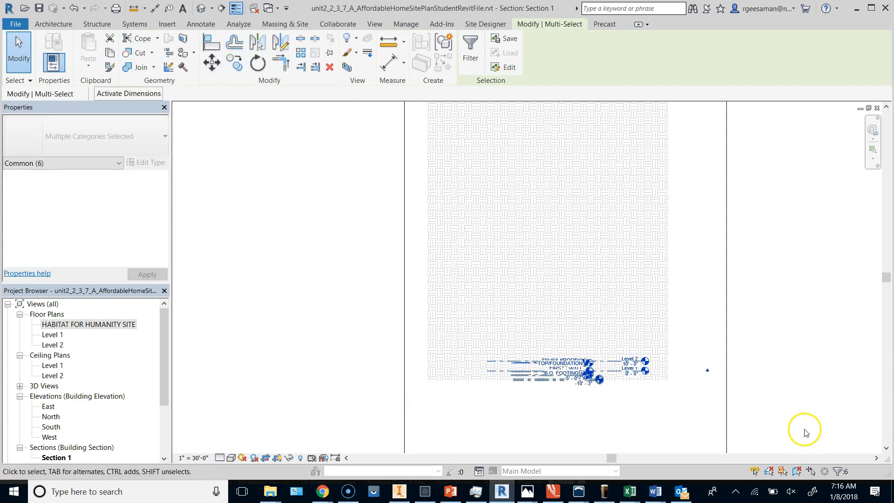
click(211, 62)
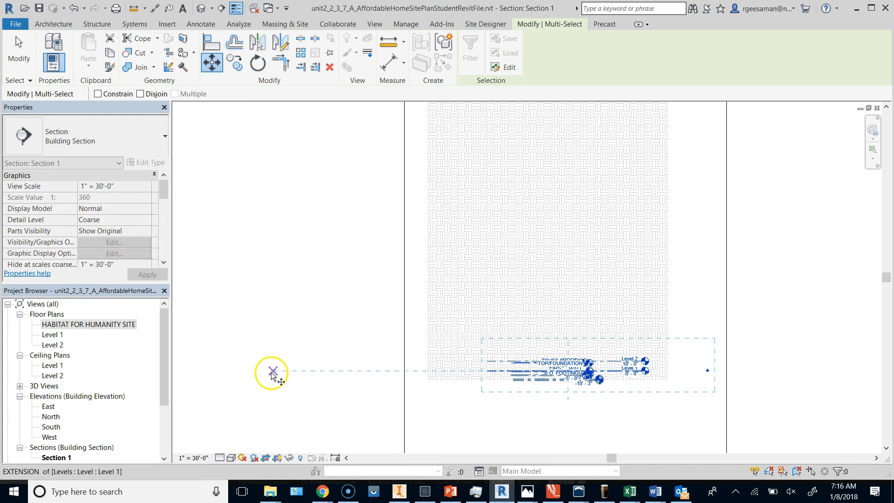
click(273, 372)
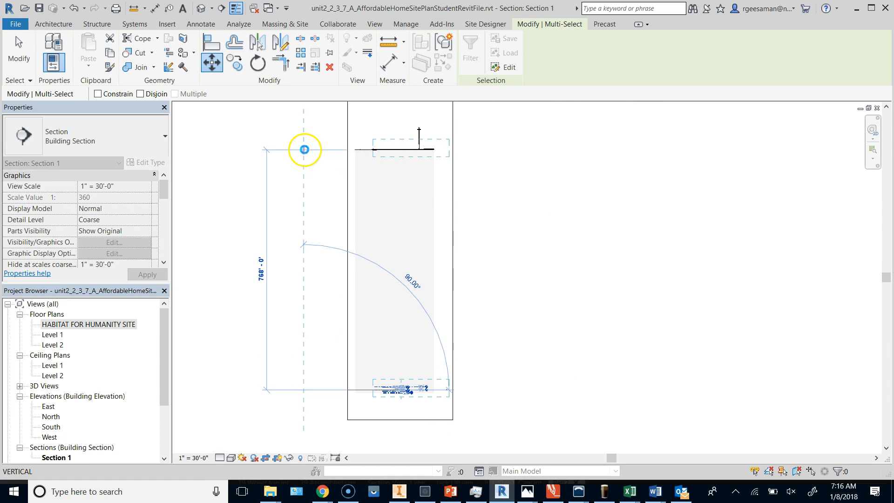
click(381, 152)
scroll(433, 136, up, 4)
scroll(350, 146, up, 5)
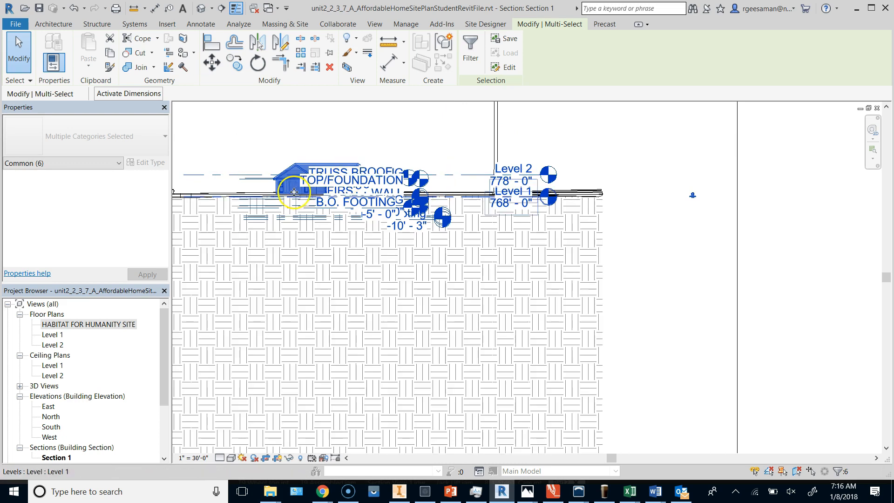
click(856, 300)
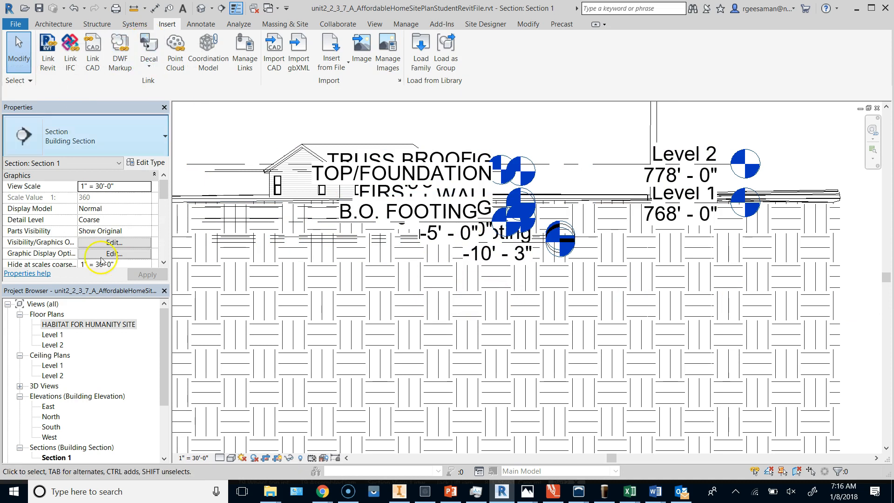
Step: Shift the section line on the Habitat for Humanity site plan north through the house and shorten its view depth to just behind the cut
double_click(78, 326)
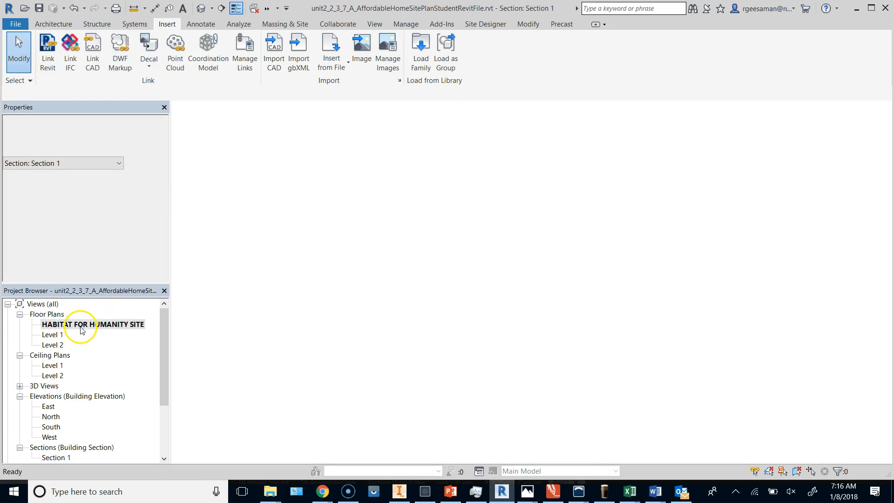
scroll(486, 298, up, 5)
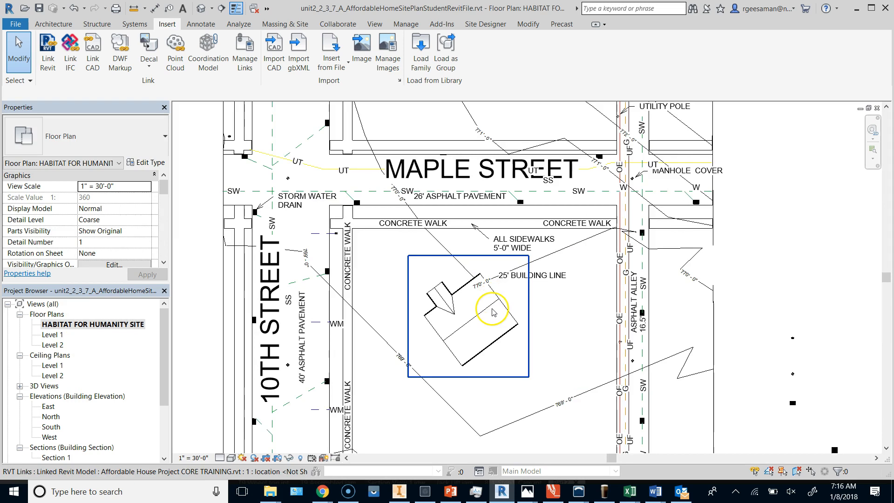
scroll(567, 242, down, 6)
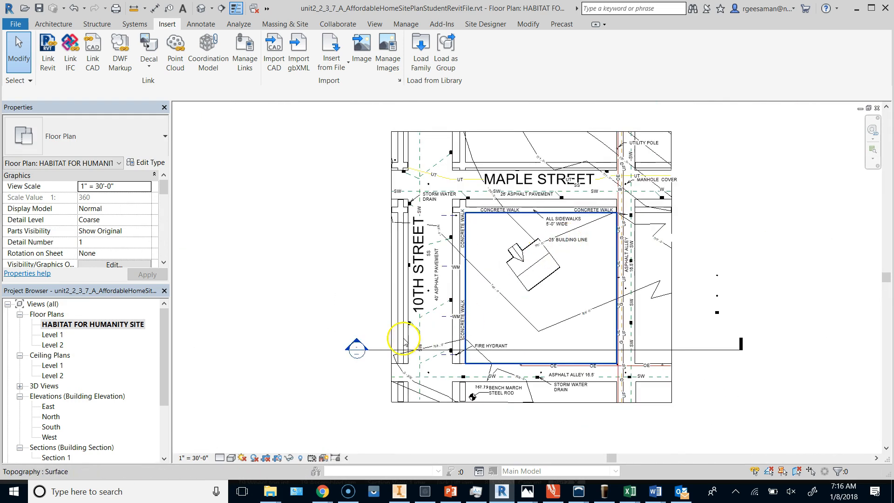
click(377, 351)
ctrl+drag(369, 342, 369, 257)
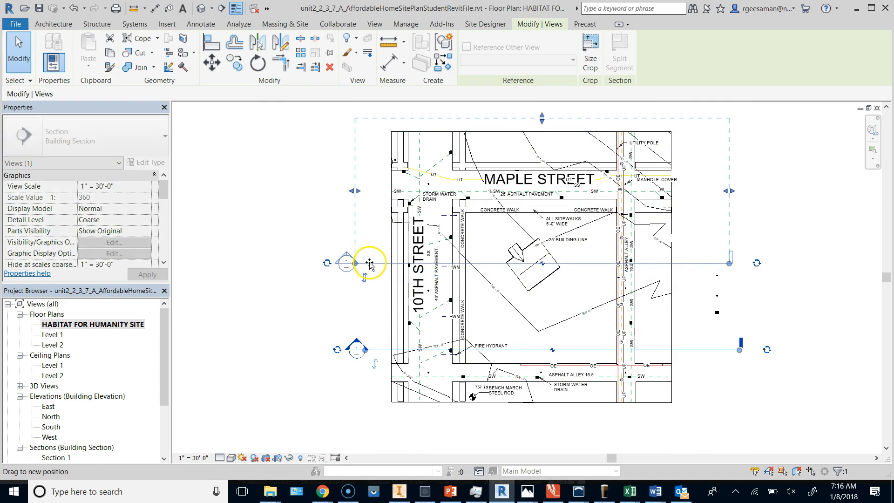
drag(542, 119, 543, 172)
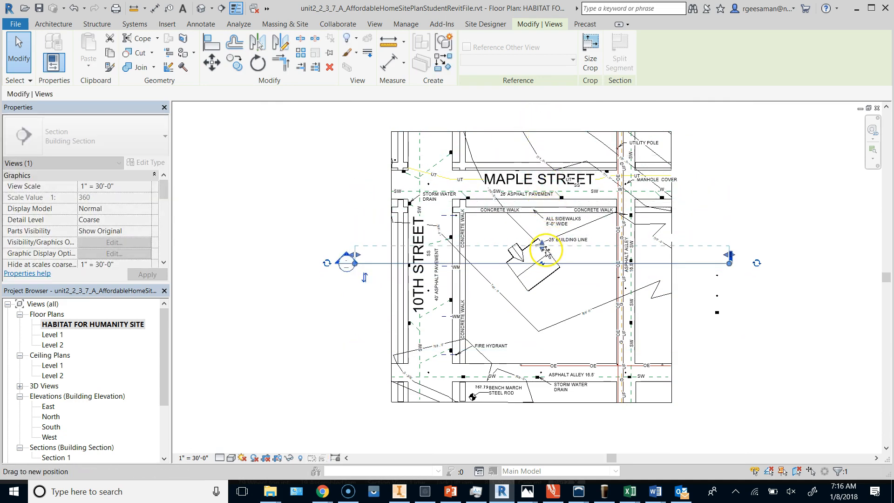
drag(546, 250, 545, 252)
click(790, 223)
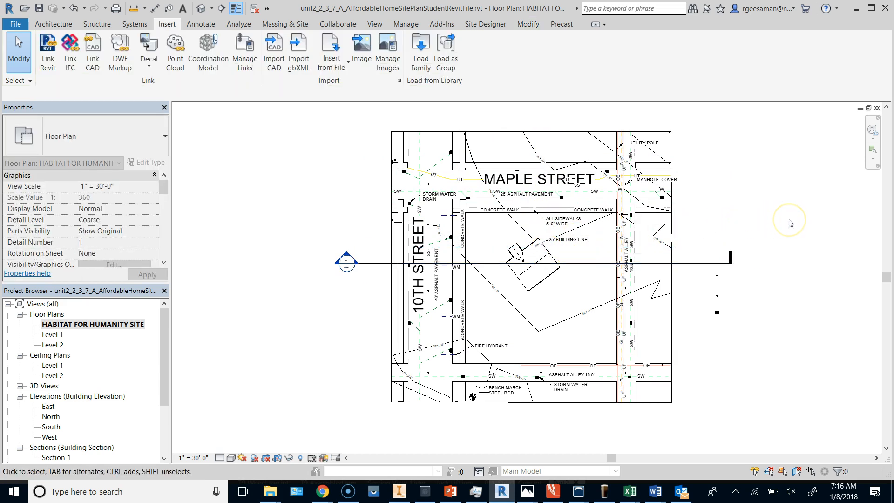
Step: Open the relocated section's view and hide the whole levels category in it
double_click(347, 263)
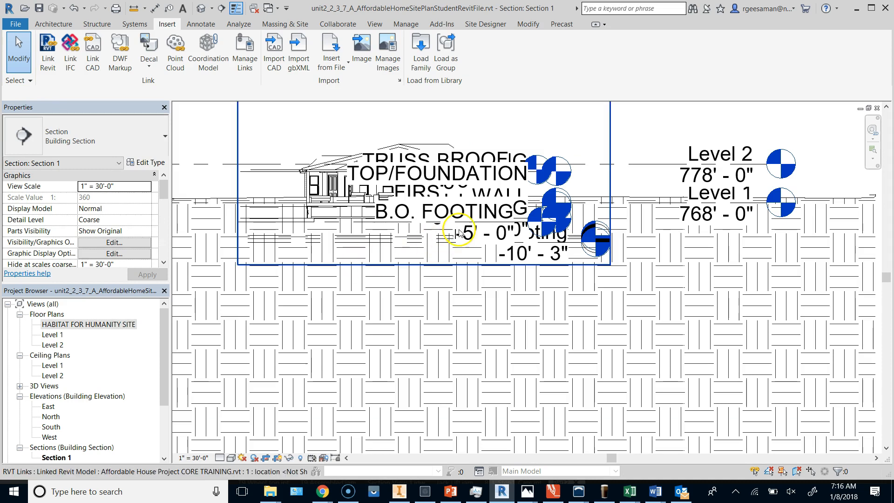
right_click(652, 167)
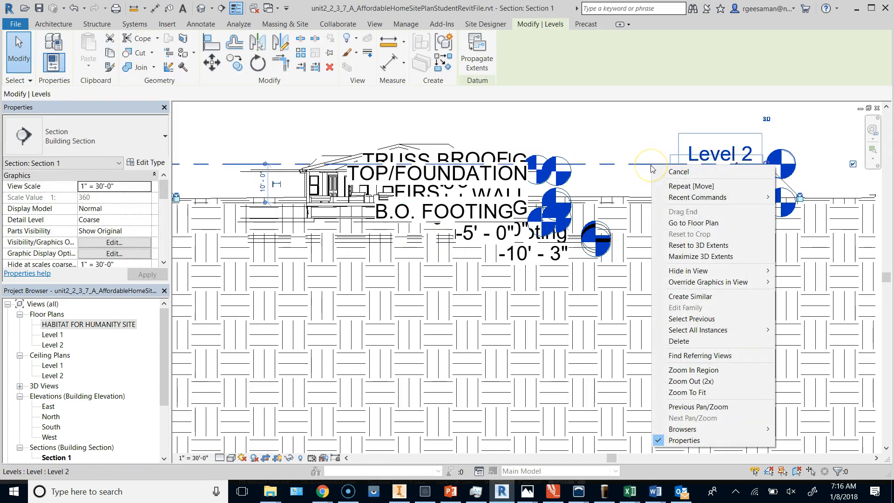
mouse_move(688, 271)
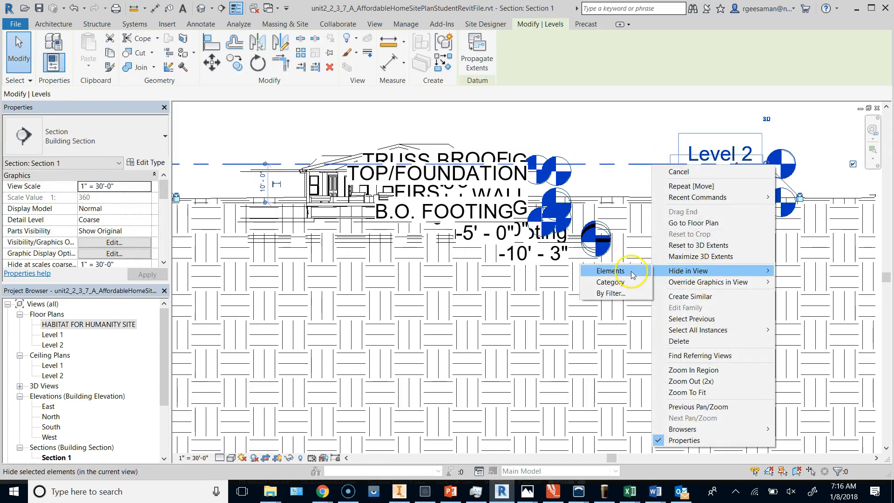
click(621, 283)
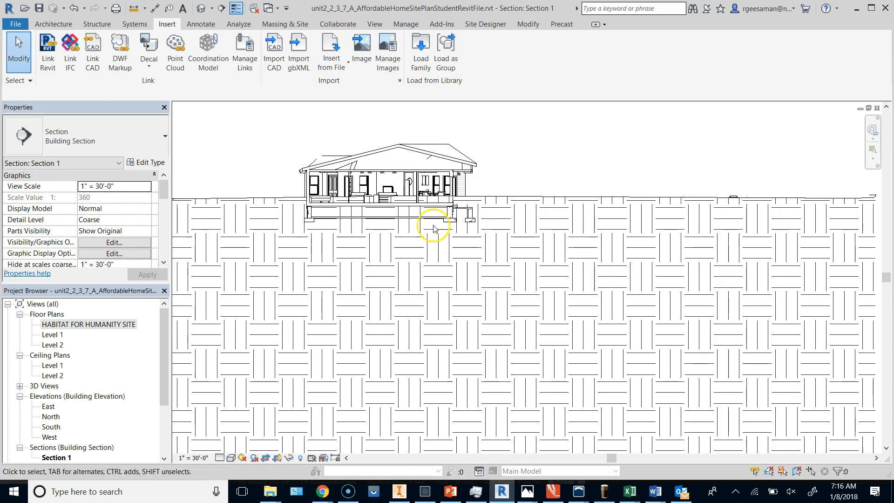
Step: Set the section view's detail level to Fine and check the house's foundation against the ground surface
scroll(300, 199, up, 6)
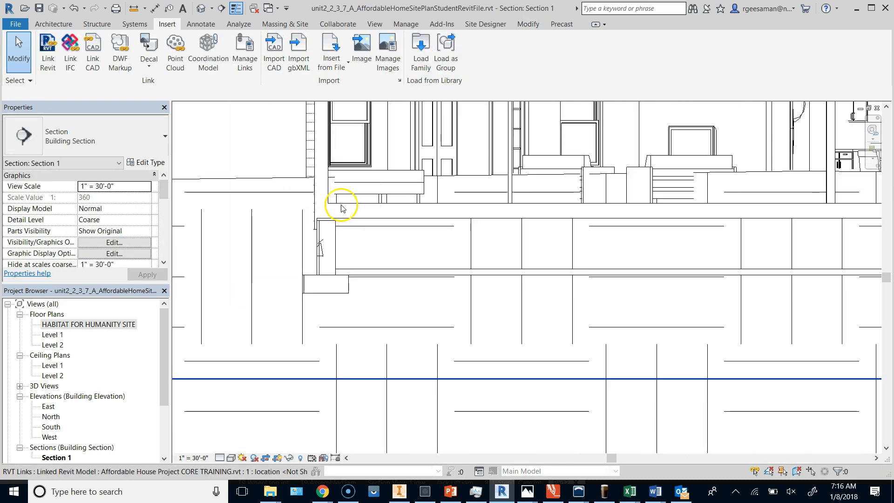
click(219, 458)
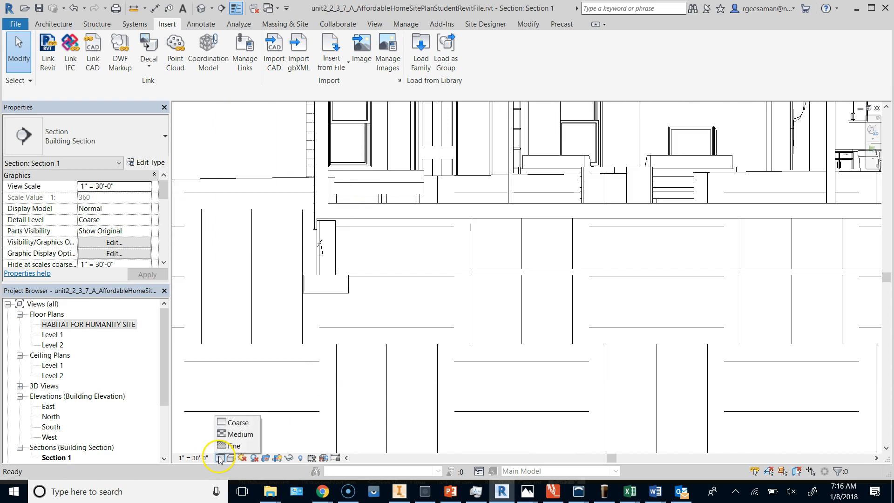
click(229, 442)
scroll(381, 246, down, 6)
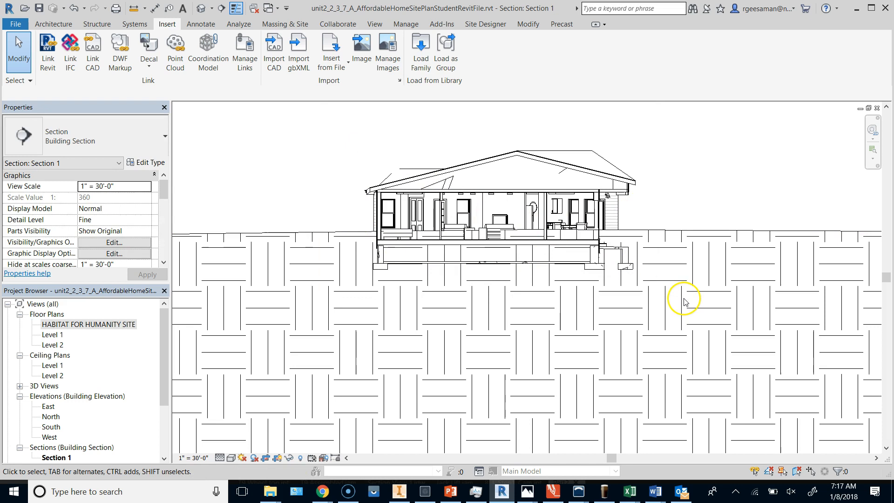
scroll(683, 301, down, 5)
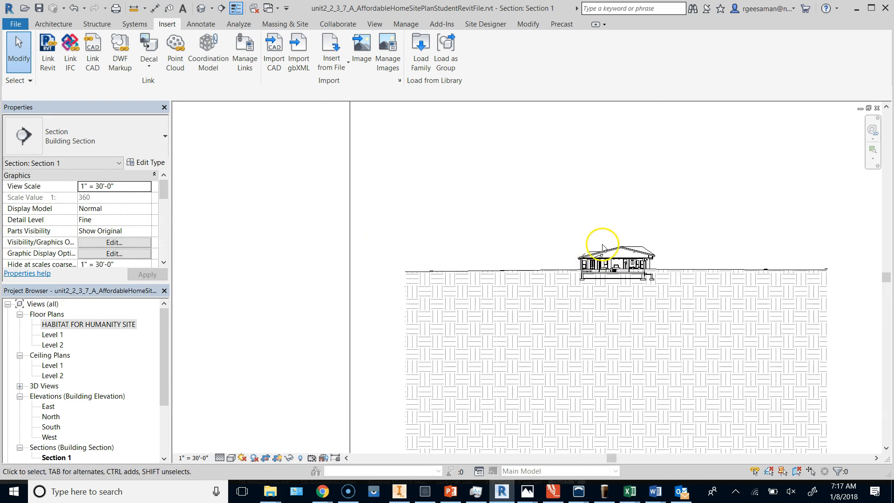
Step: Raise the linked house slightly in the section, keeping its footings just below the ground surface
click(601, 245)
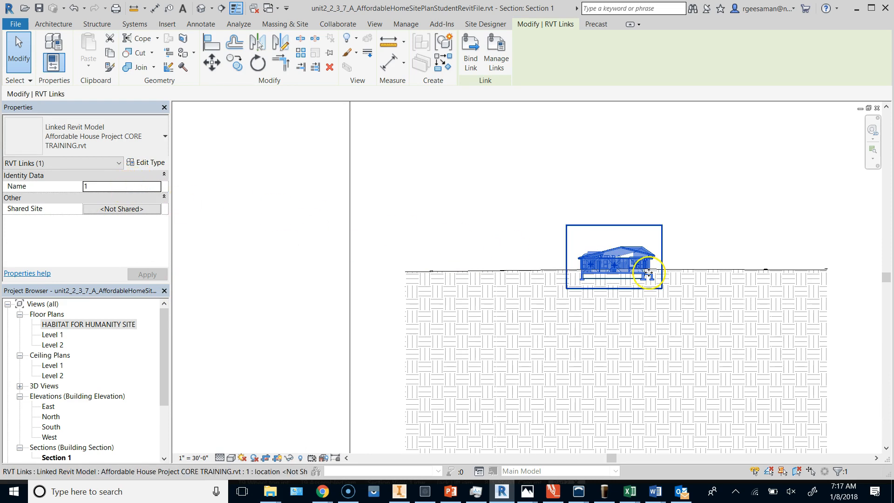
scroll(673, 270, up, 5)
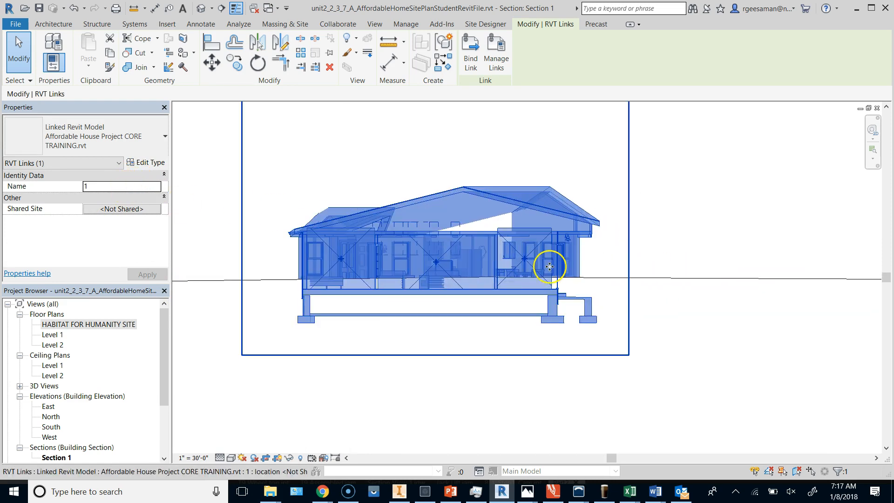
drag(530, 257, 536, 235)
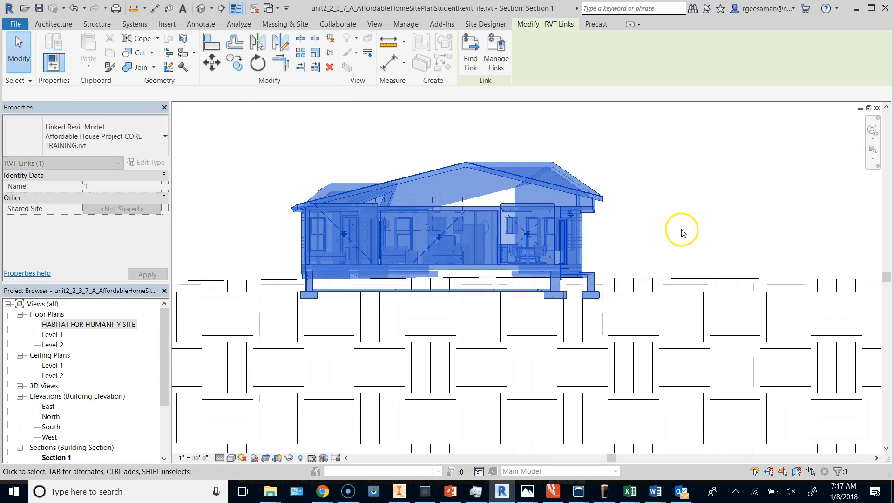
click(679, 233)
scroll(686, 232, down, 6)
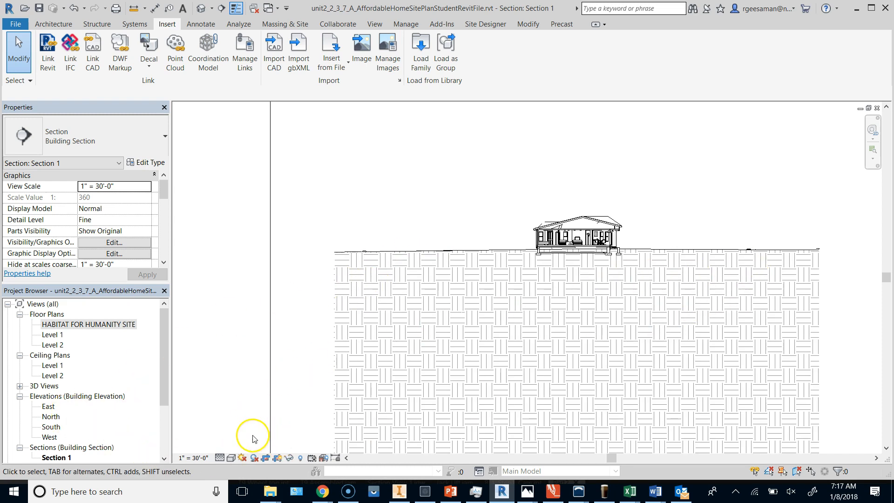
Step: Open the HABITAT FOR HUMANITY SITE floor plan and start editing the lot's topography surface
double_click(59, 326)
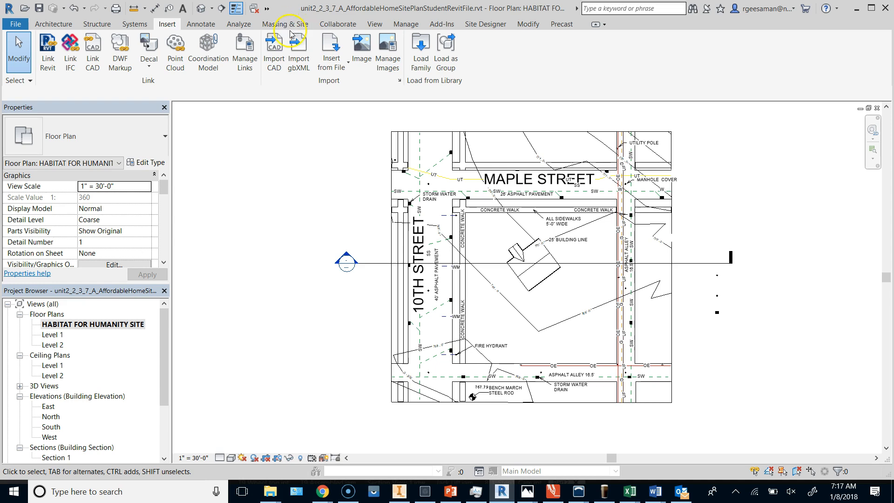
click(476, 219)
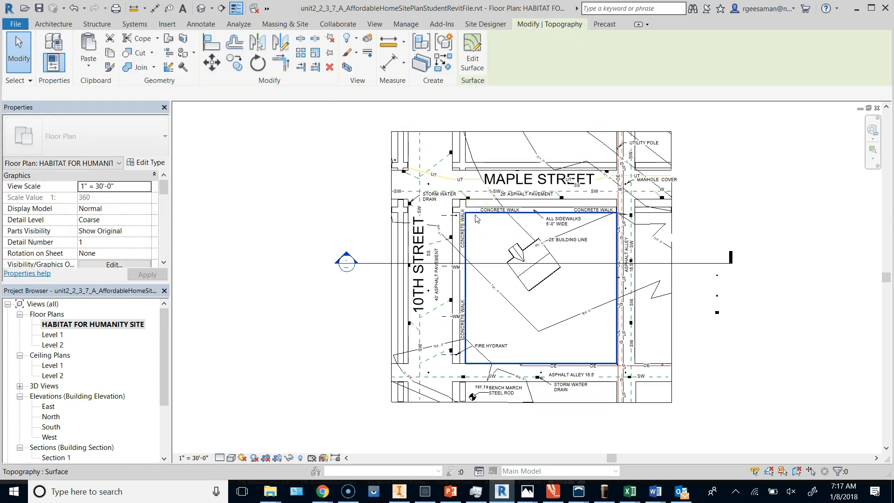
click(472, 52)
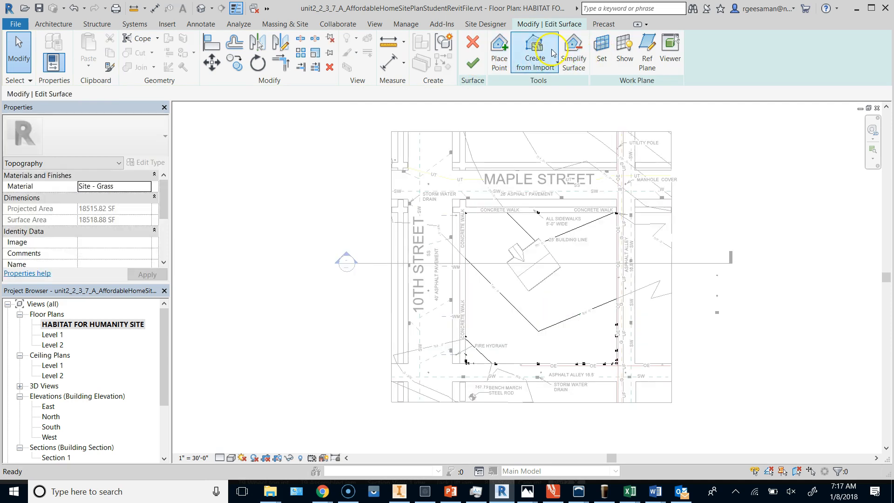
Step: Place four surface points at an absolute elevation of 773' around the house's outer corners and finish the surface edit
click(499, 51)
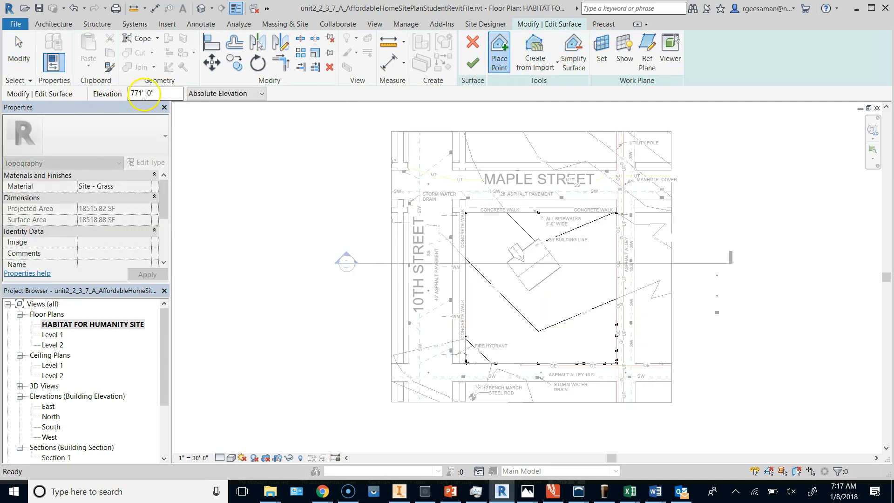
drag(147, 91, 80, 96)
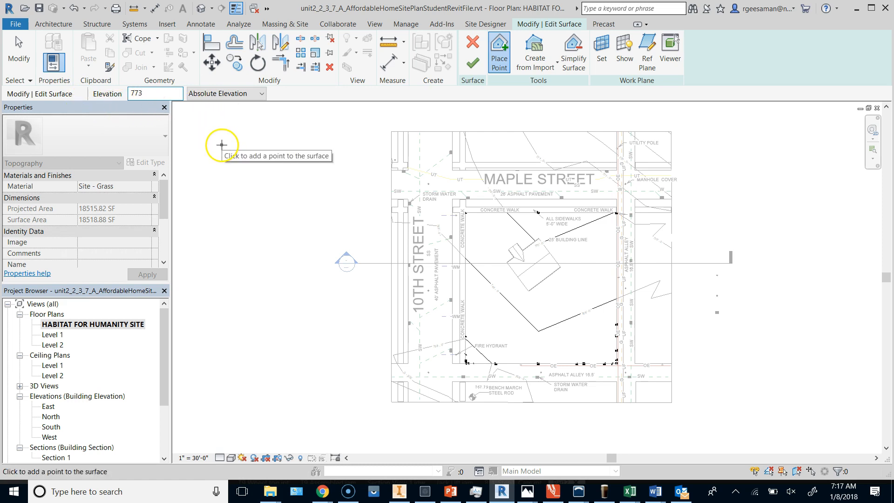
scroll(605, 179, up, 5)
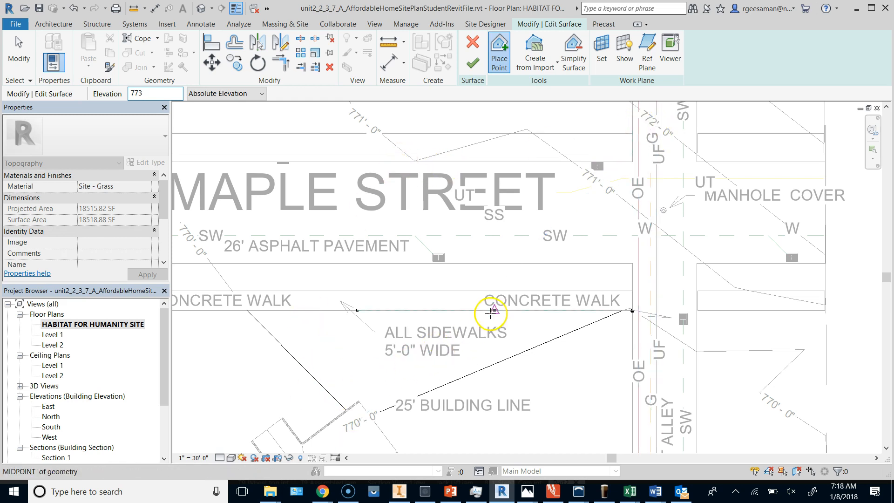
scroll(519, 222, down, 3)
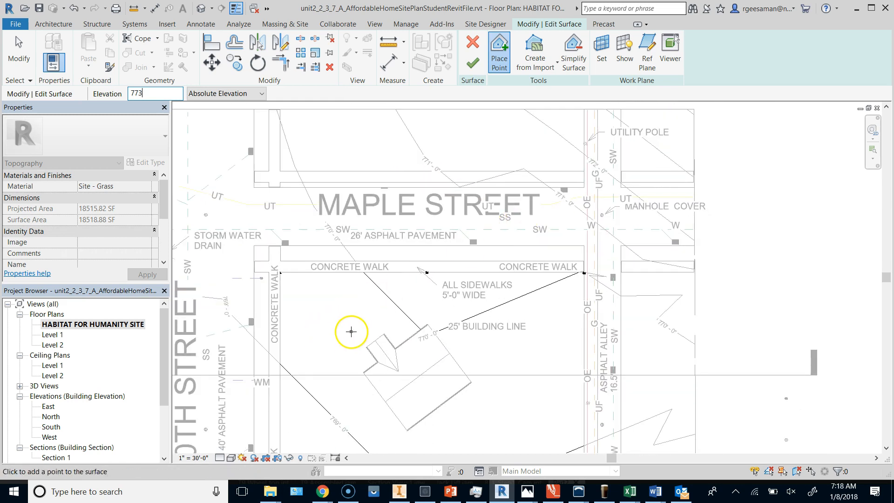
click(335, 365)
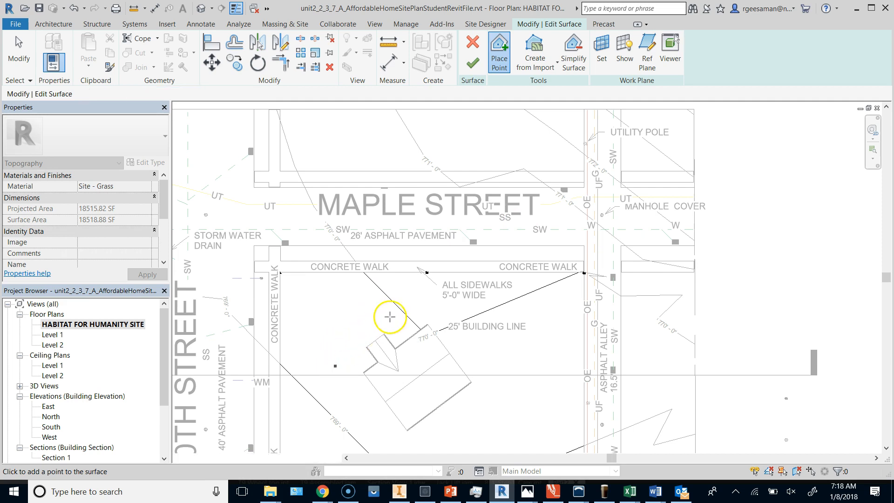
click(425, 303)
click(476, 362)
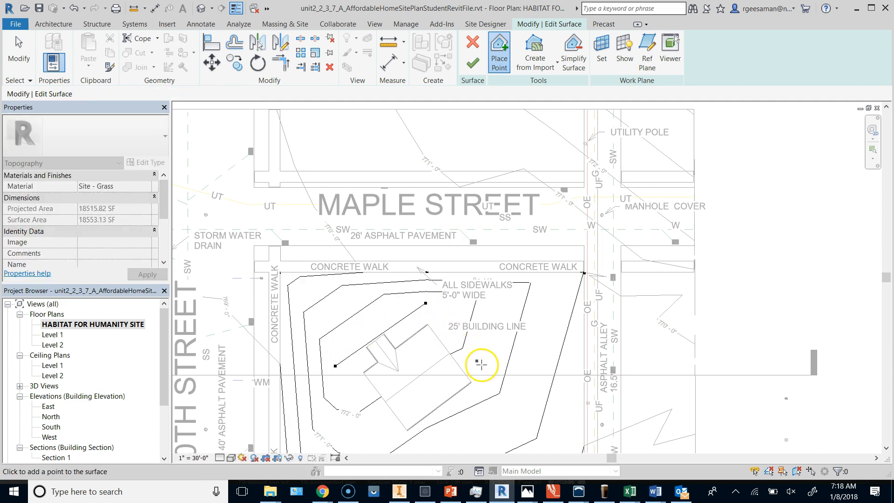
click(498, 388)
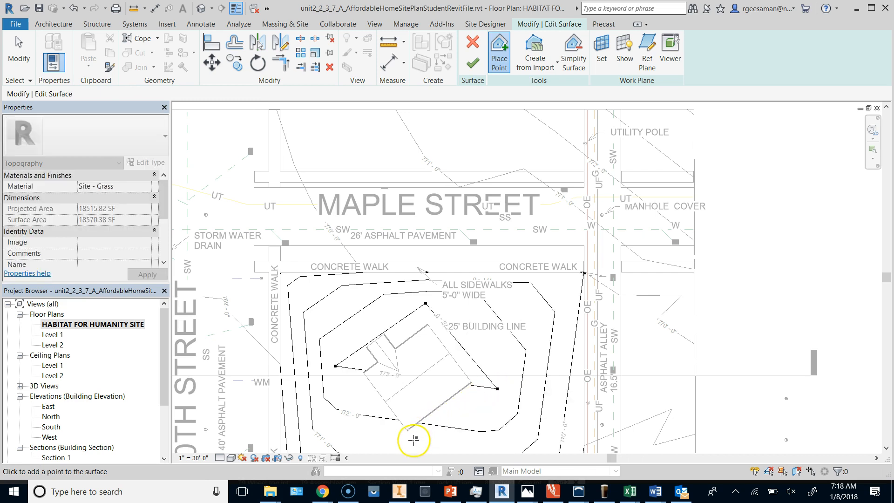
click(394, 447)
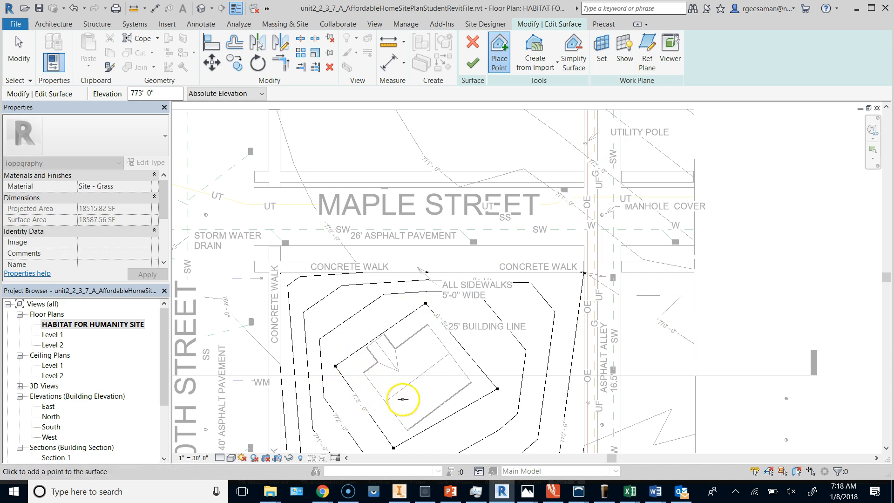
scroll(517, 247, down, 3)
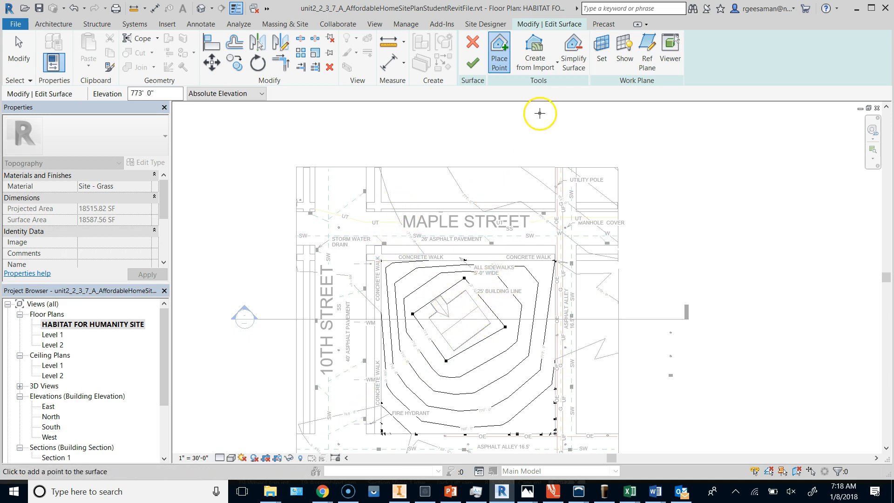
click(472, 65)
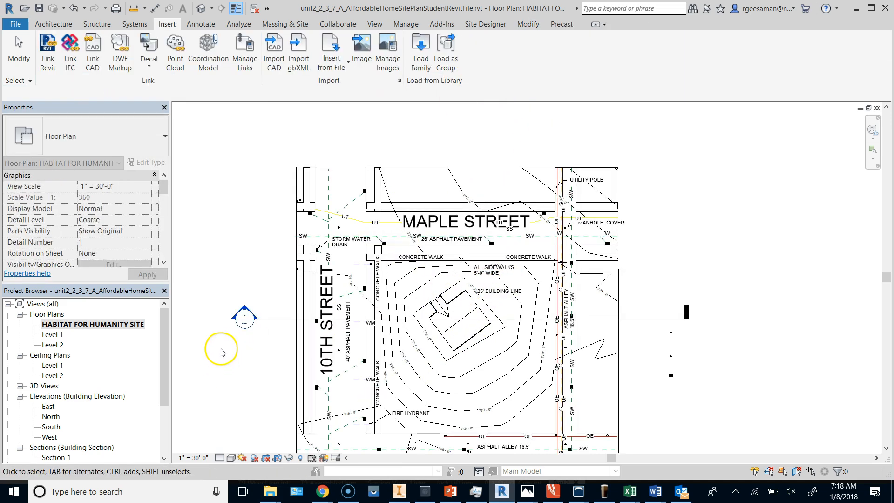
Step: In the site section, raise the linked house so its floor is about level with the raised ground surface
double_click(243, 319)
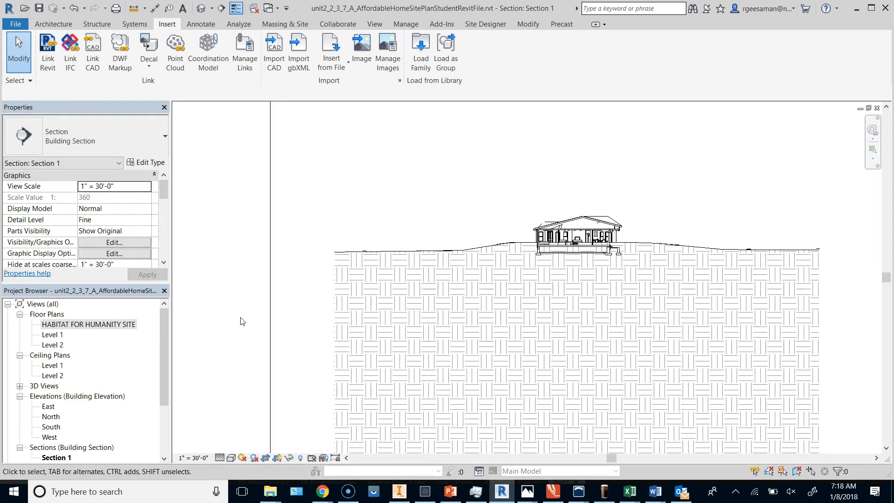
scroll(610, 231, up, 5)
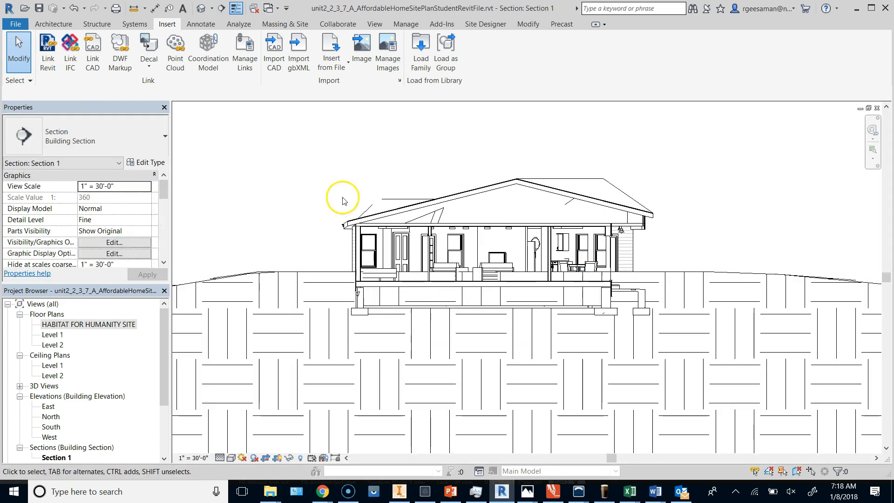
click(354, 226)
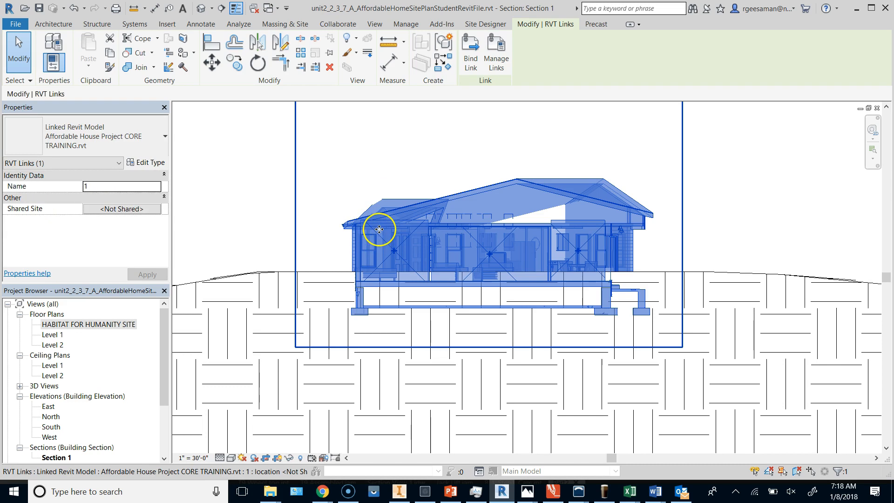
drag(377, 226, 376, 210)
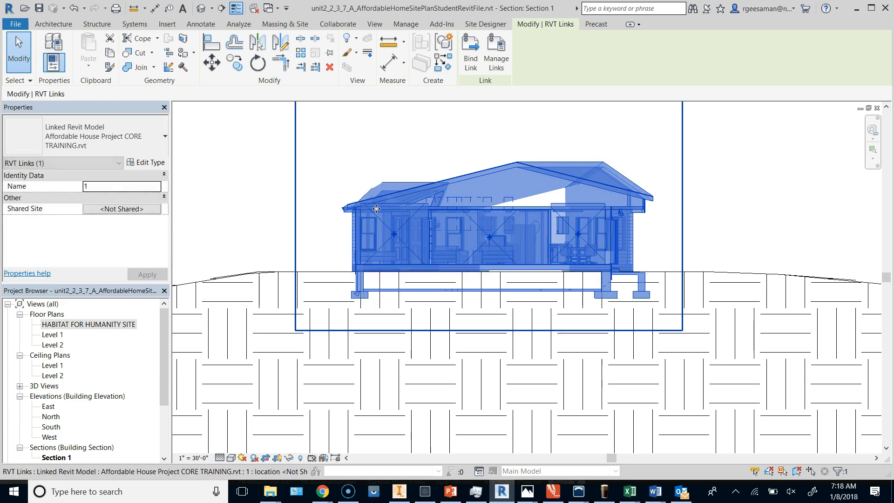
scroll(352, 251, up, 5)
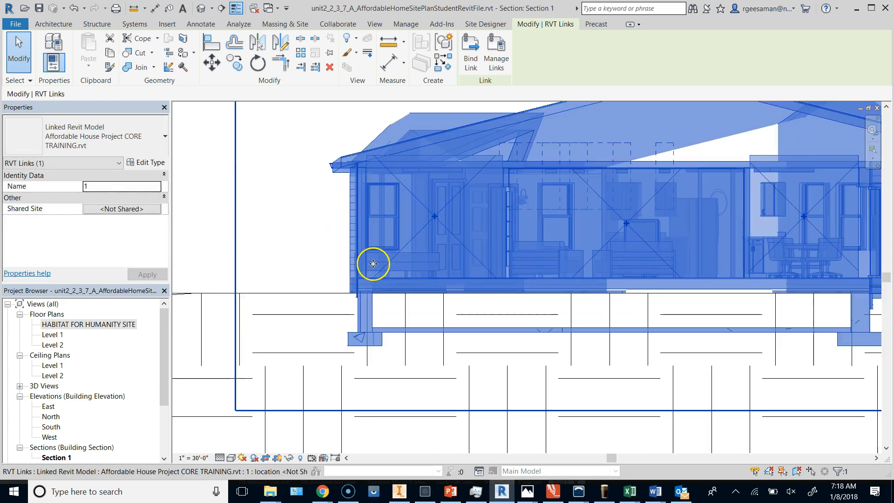
mouse_move(380, 254)
mouse_down()
mouse_move(379, 273)
mouse_move(368, 269)
mouse_move(384, 278)
mouse_move(383, 294)
mouse_move(383, 262)
mouse_up()
click(232, 253)
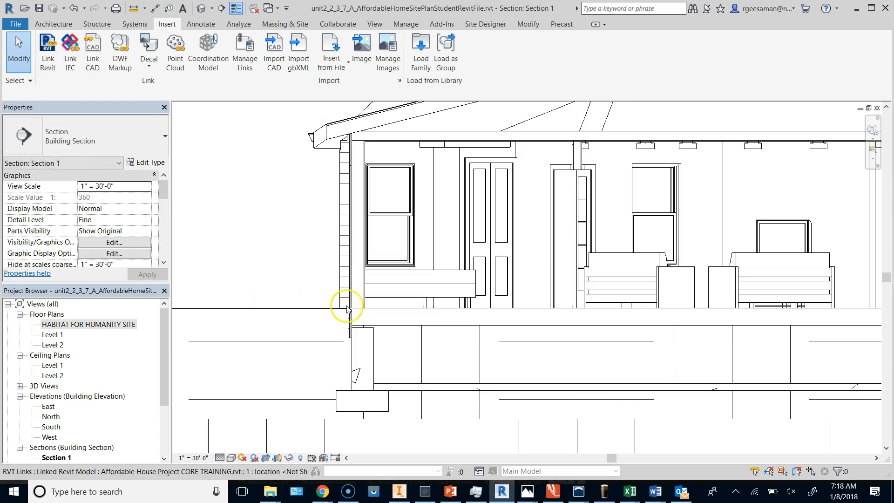
scroll(264, 253, down, 1)
scroll(264, 254, down, 4)
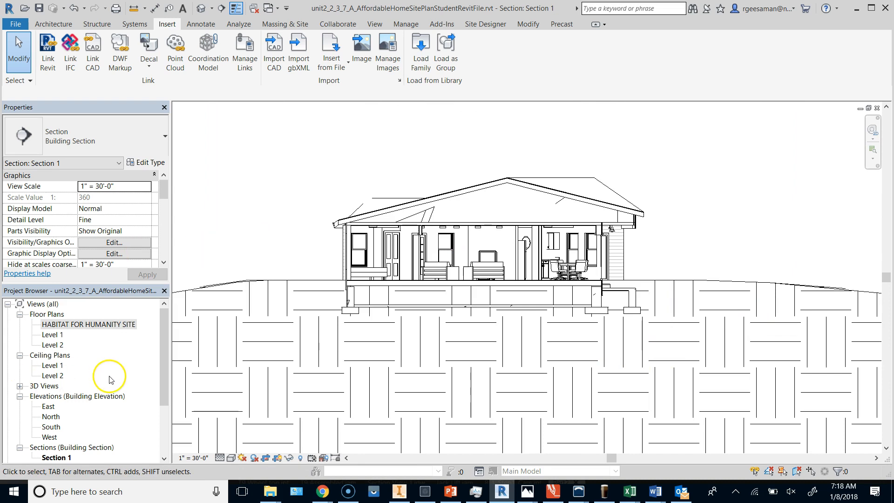
Step: Return to the HABITAT FOR HUMANITY SITE floor plan and select the lot's topography surface
double_click(58, 323)
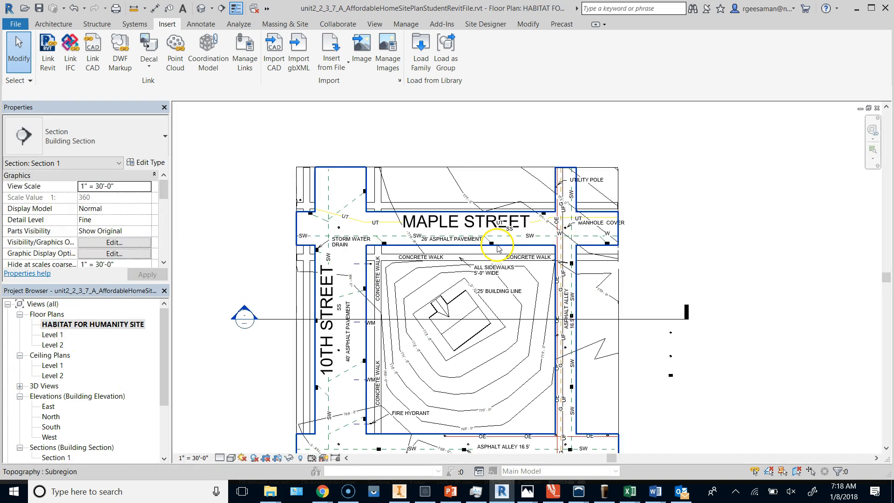
click(436, 266)
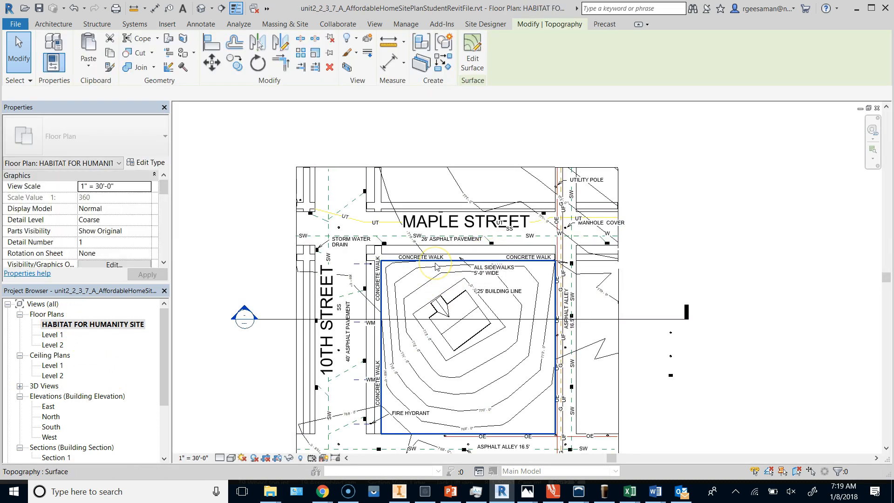
scroll(449, 344, up, 3)
scroll(449, 344, up, 1)
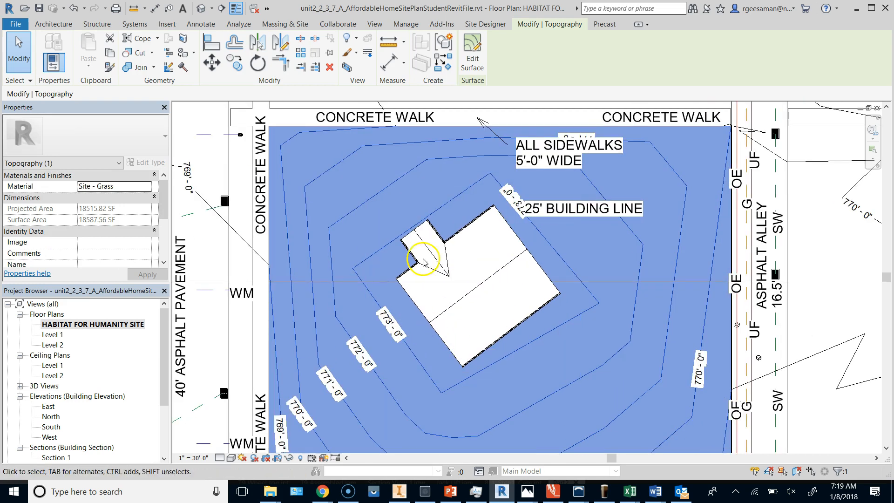
Step: Edit the lot's surface and set the four interior points around the house to an elevation of 772'
click(473, 56)
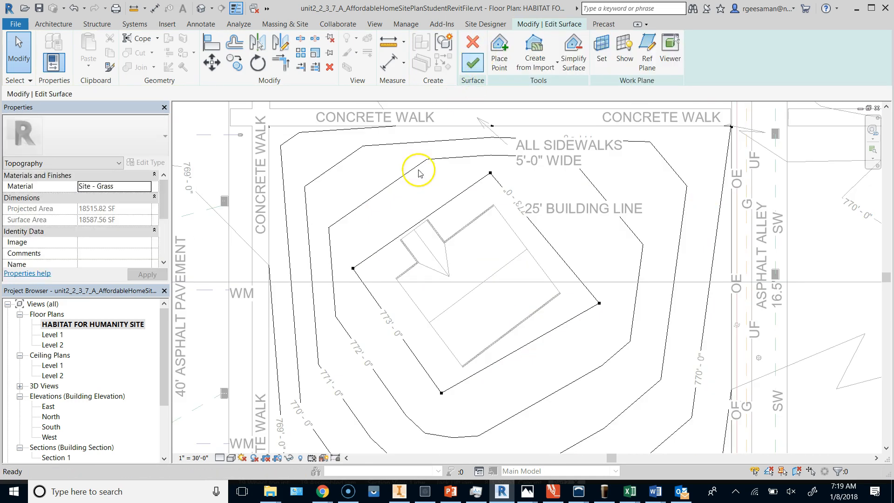
click(352, 268)
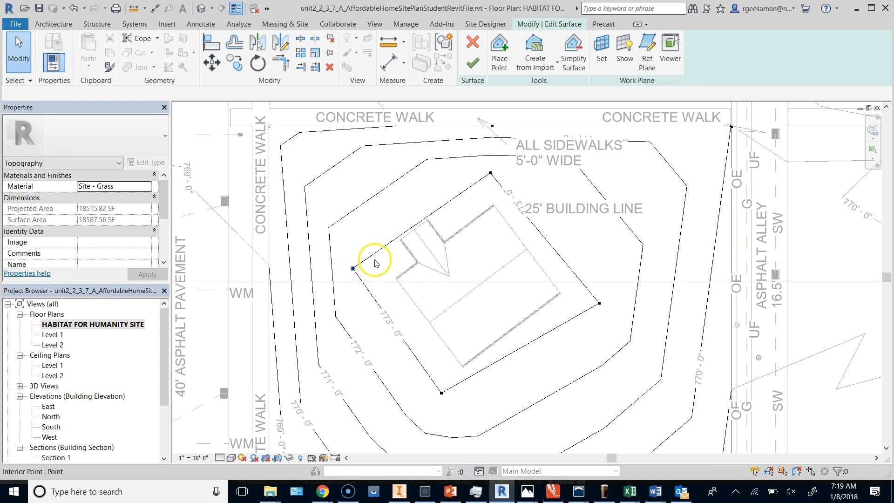
click(490, 173)
ctrl+click(599, 304)
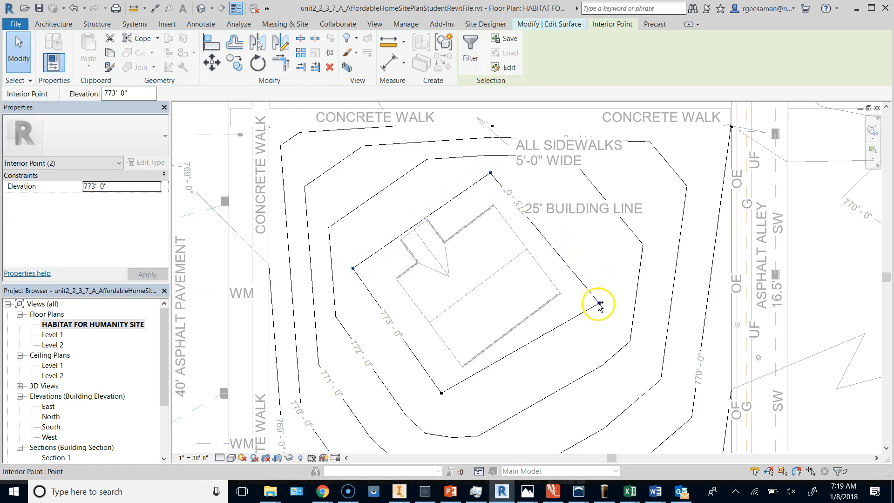
ctrl+click(441, 393)
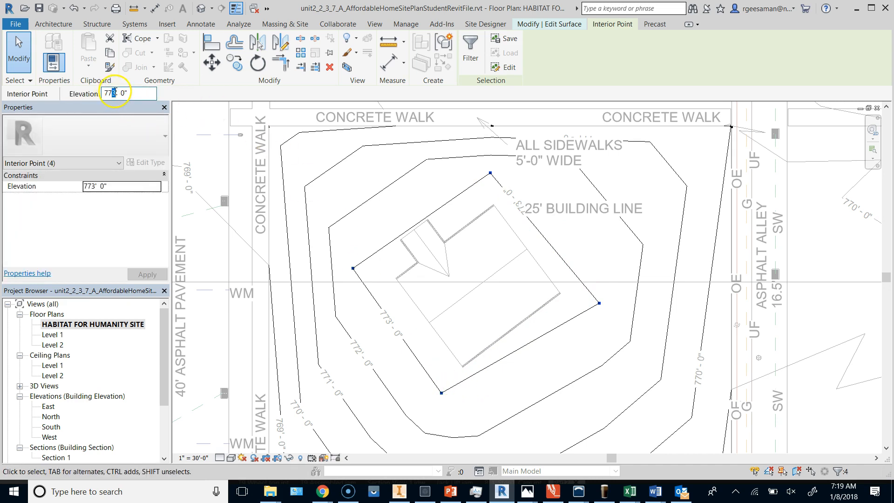
key(Return)
scroll(565, 194, down, 3)
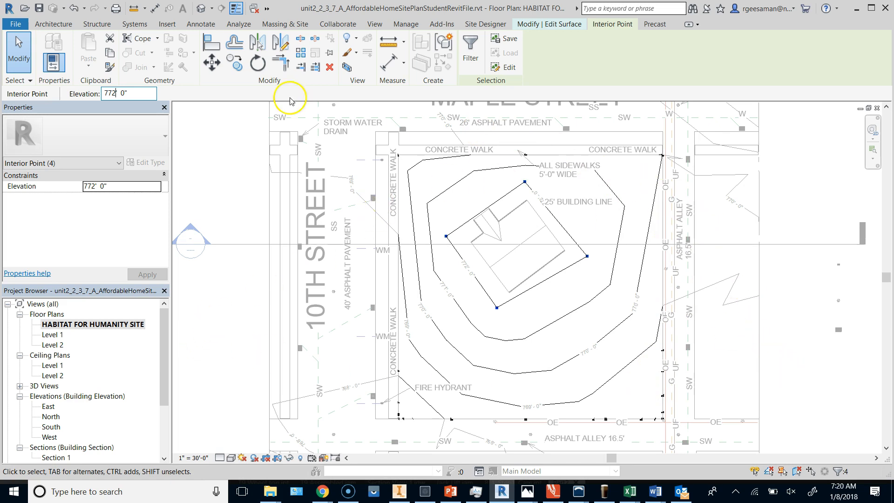
scroll(285, 212, down, 1)
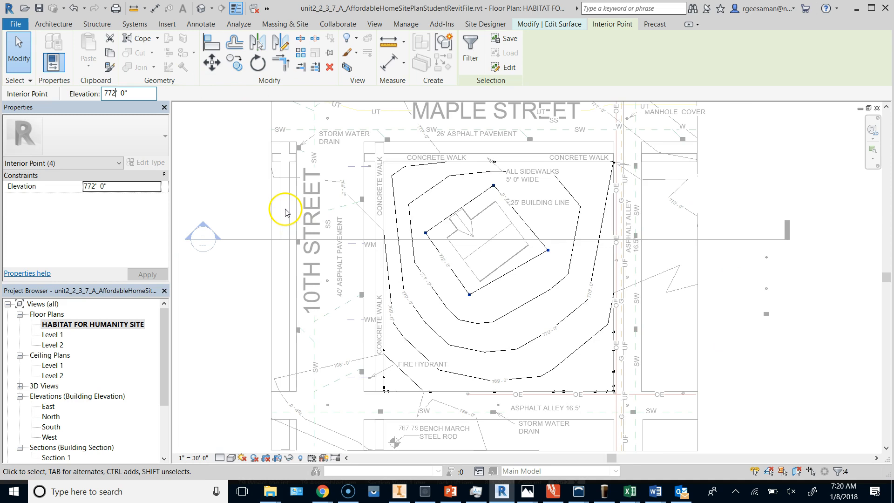
Step: Save the project in Downloads under a new file name made of the author's surname and initial followed by _231_AffordableHomeSite
click(15, 25)
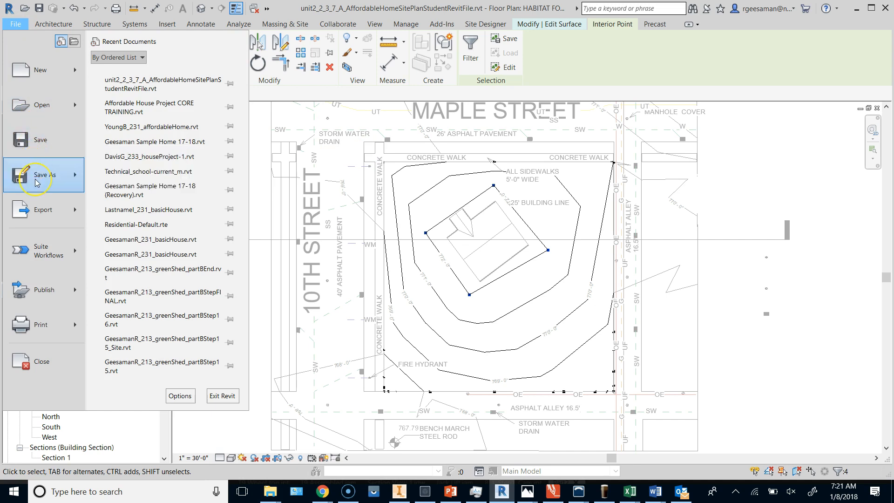
mouse_move(42, 174)
click(152, 90)
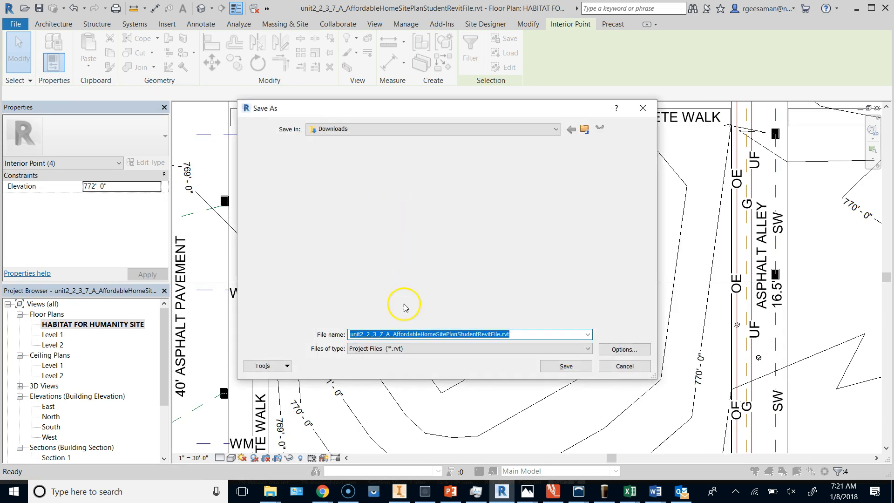
text(GeesamanR)
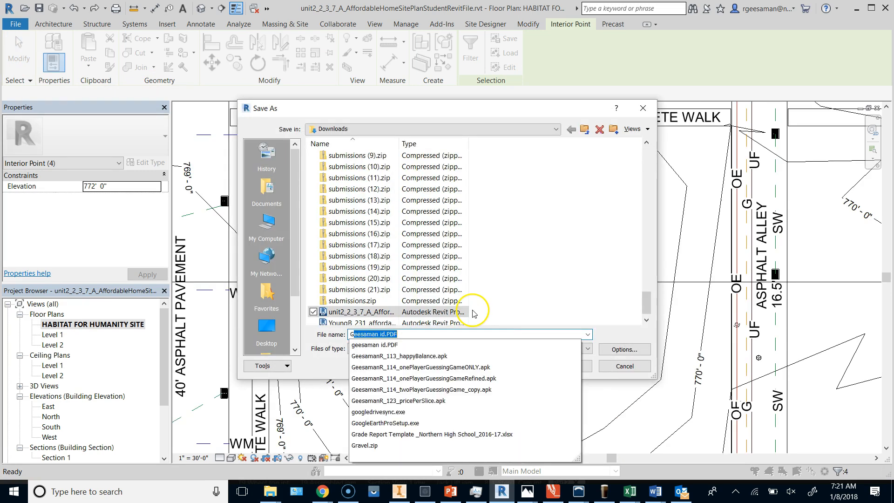
text(_231_AffordableHomeSite)
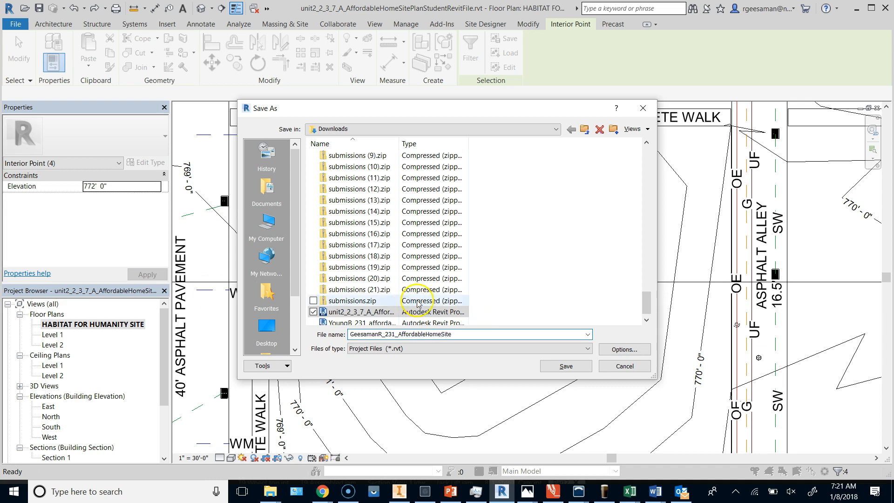
click(566, 367)
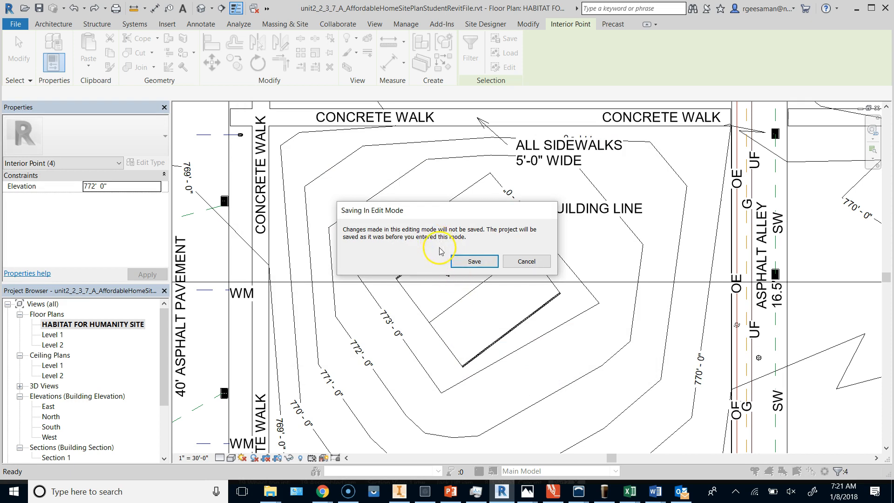
click(483, 269)
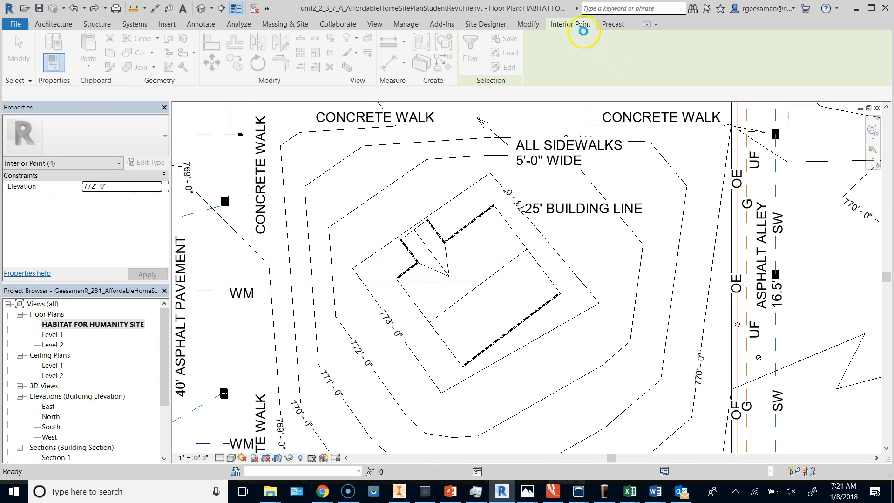
key(Escape)
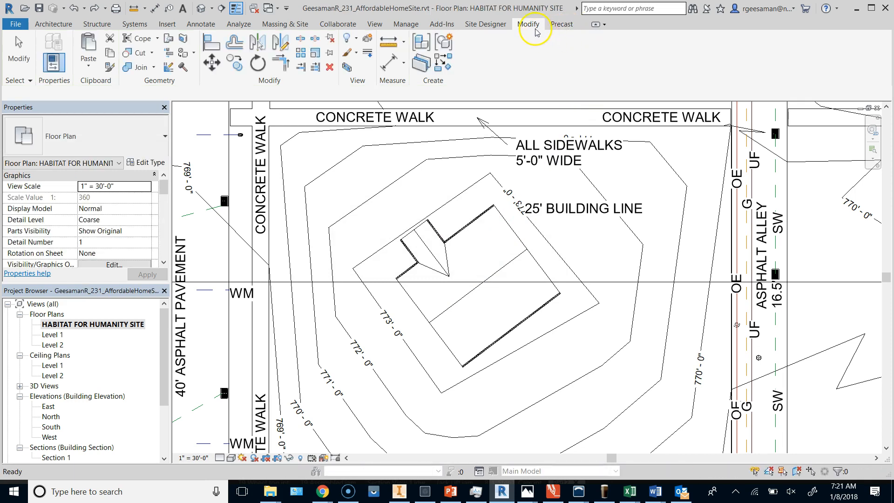
click(564, 25)
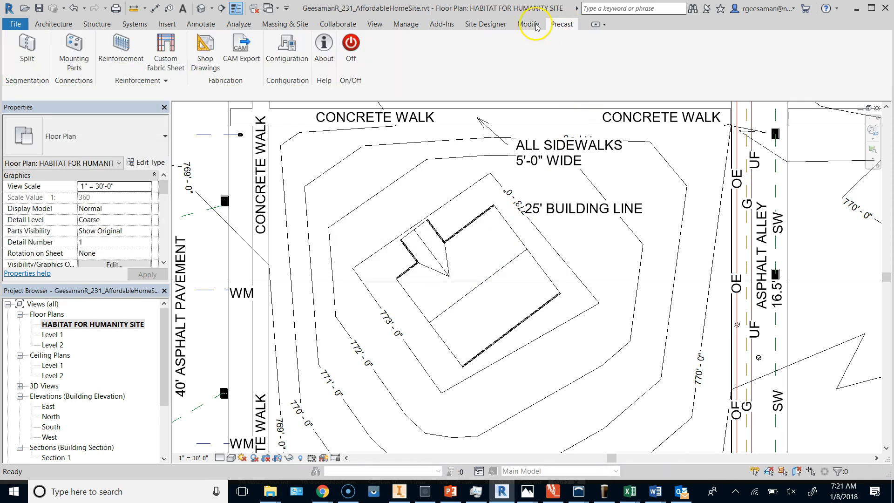
click(486, 24)
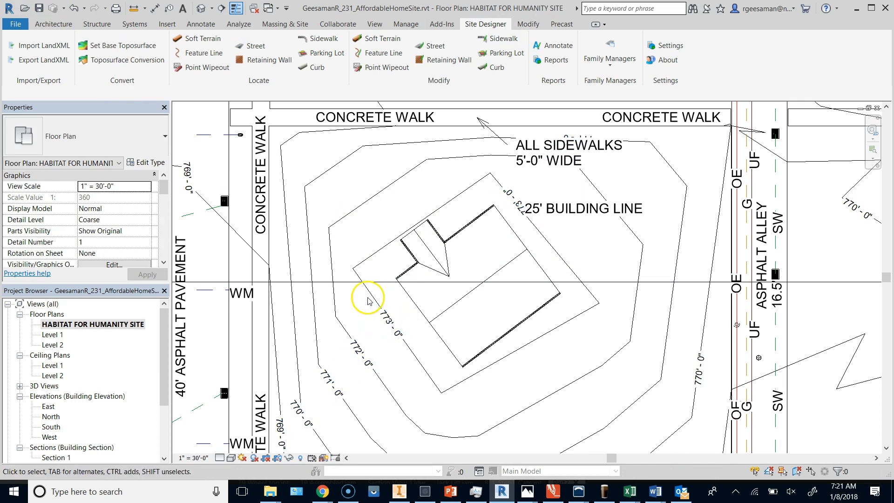
Step: Reopen the lot's topography surface for editing and select the interior point off the house's northern corner
click(450, 130)
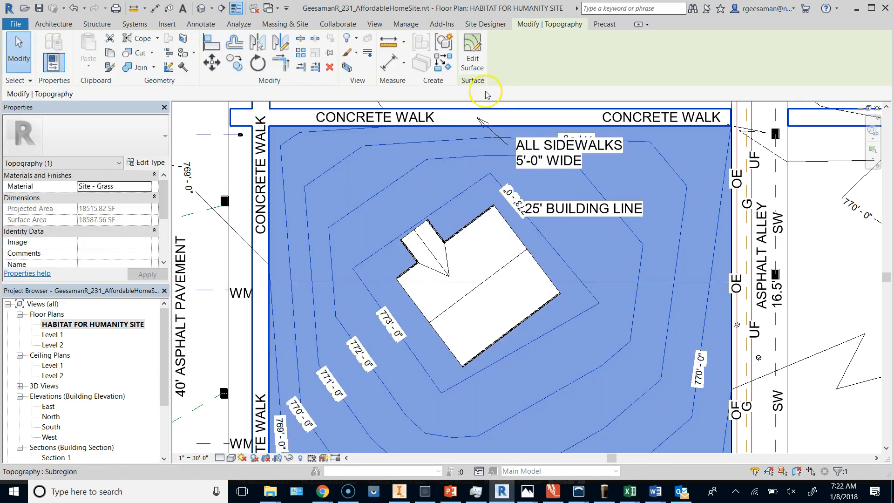
click(473, 58)
click(489, 173)
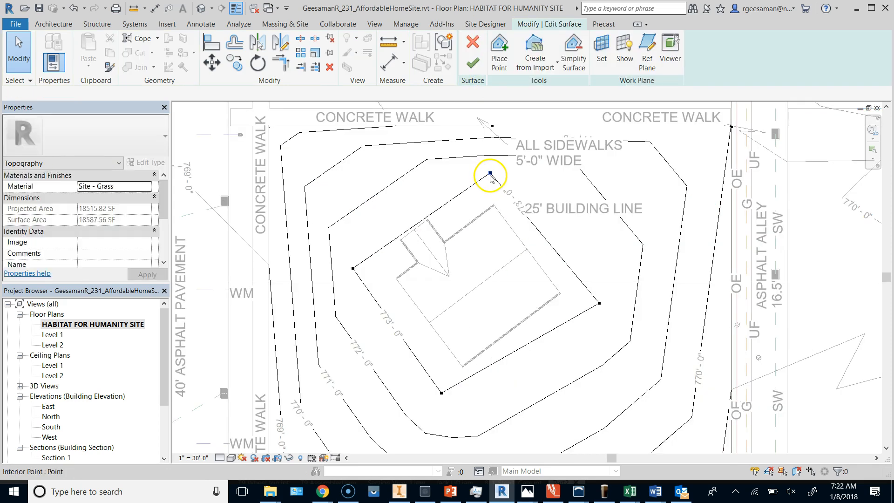